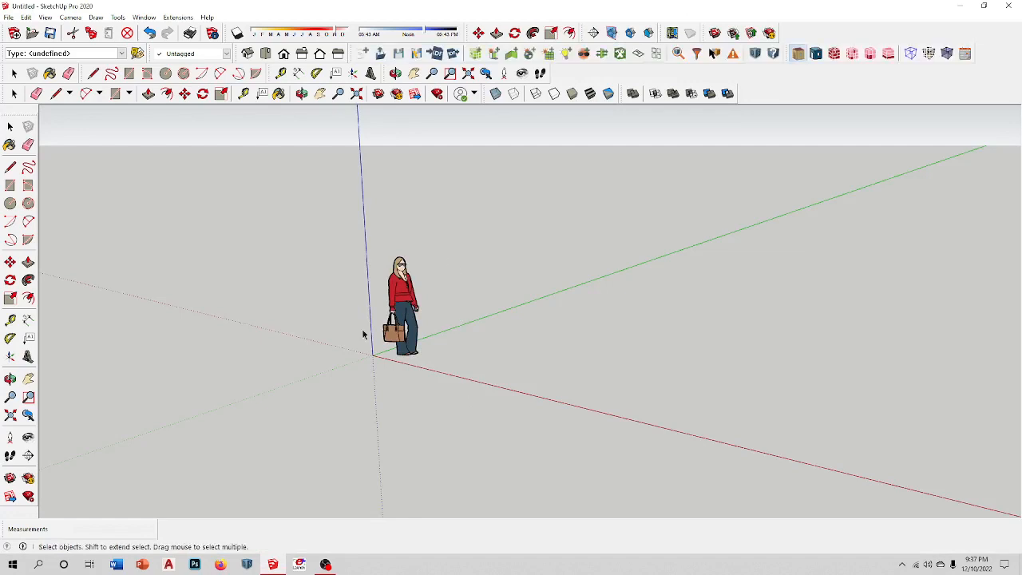
- Delete the default scale figure and import the AutoCAD drawing studio block3 from the New folder
key("ctrl+a")
key("Delete")
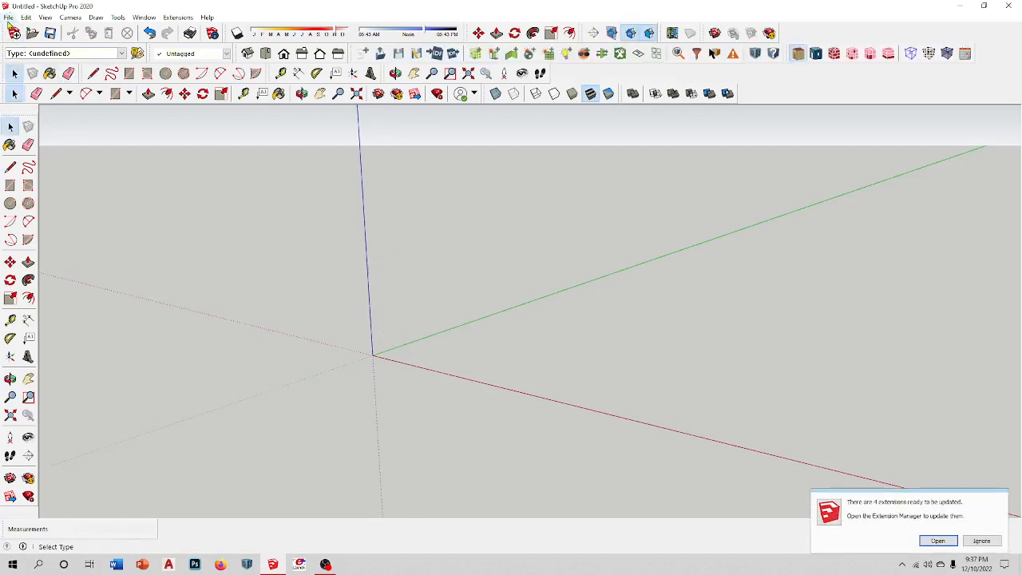
left_click(8, 16)
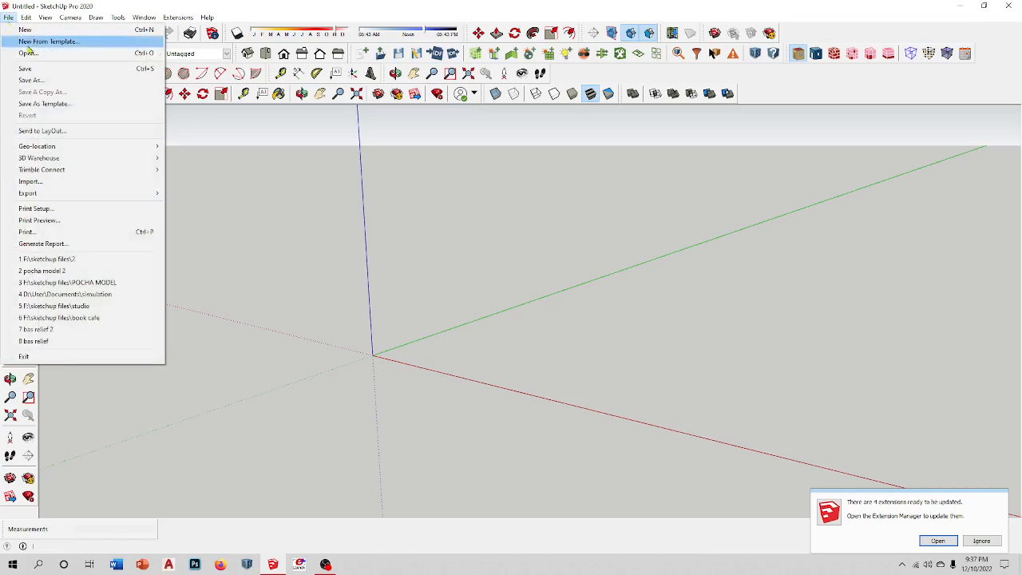
left_click(69, 184)
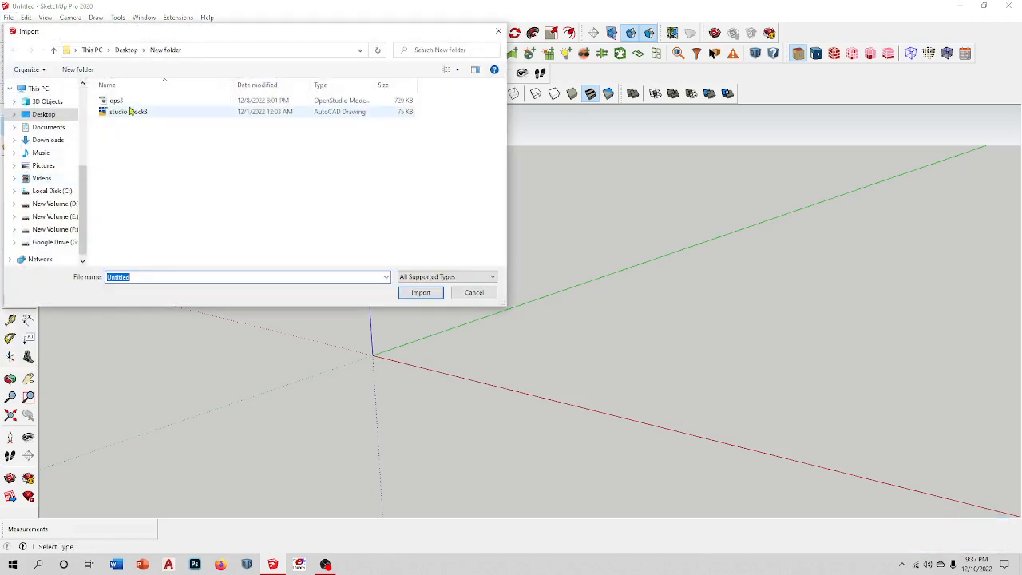
left_click(131, 111)
left_click(421, 293)
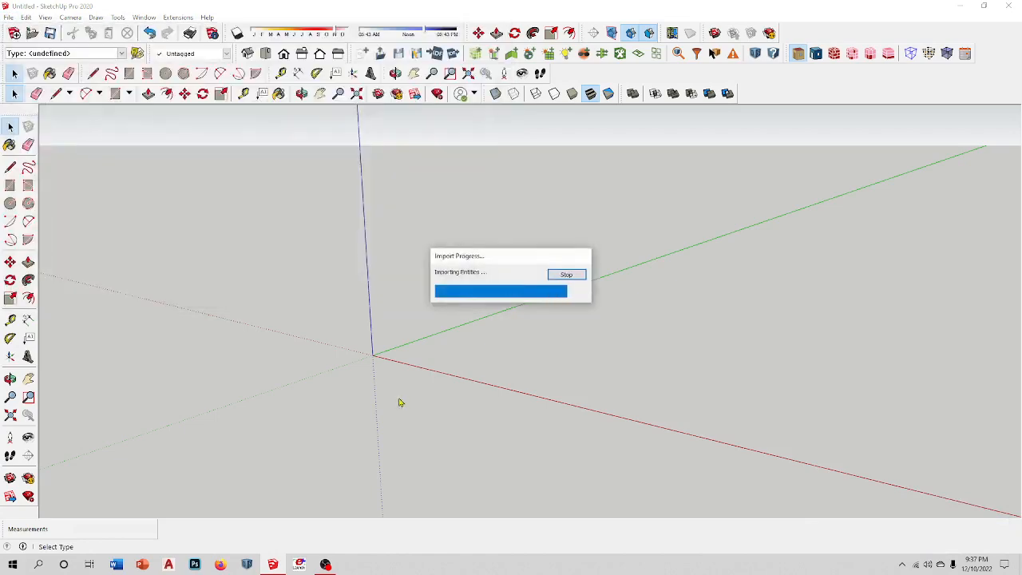
left_click(565, 362)
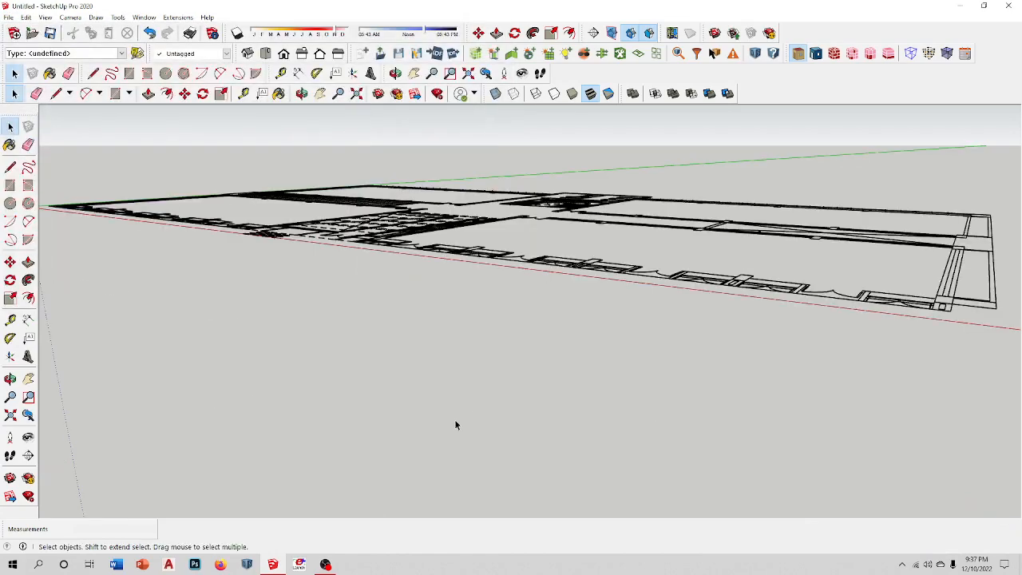
- Draw a rectangular face over the upper-left studio room of the plan, from its outer corner to the corner beside the double door
scroll(449, 417, "down", 5)
middle_click_drag(446, 412, 361, 468)
key("r")
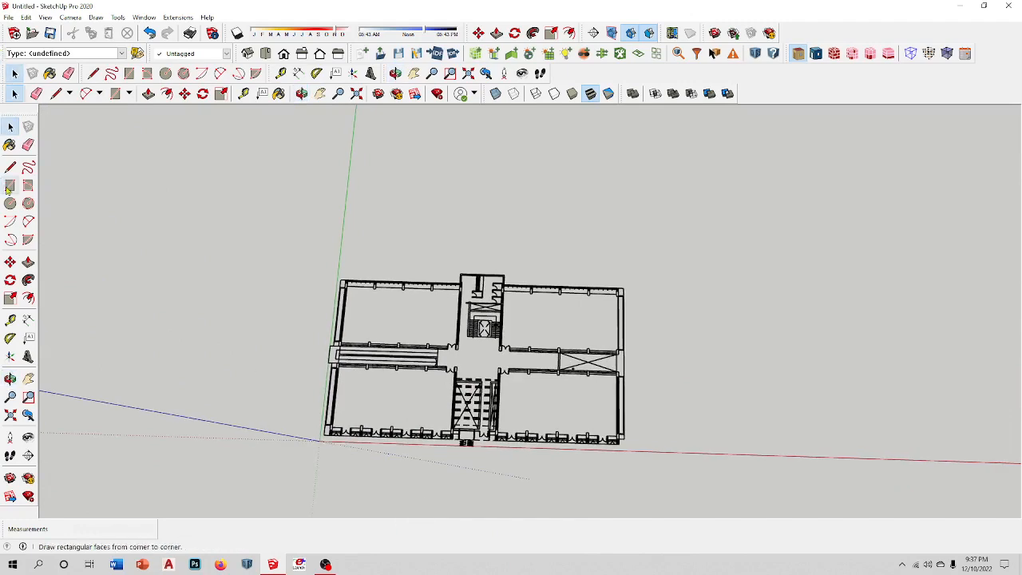
scroll(328, 249, "up", 4)
left_click(328, 250)
scroll(351, 271, "down", 3)
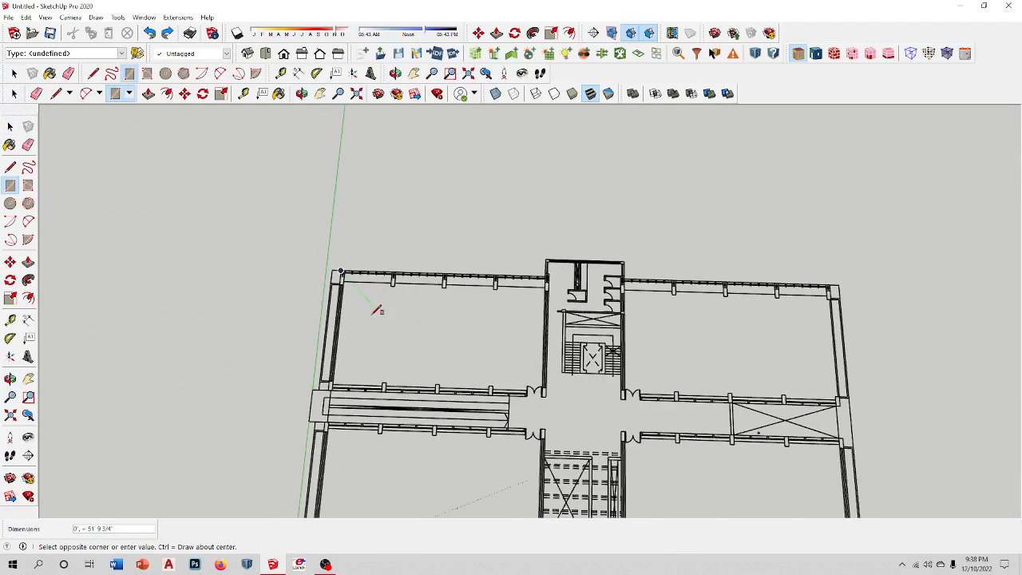
scroll(491, 399, "up", 3)
scroll(570, 393, "up", 3)
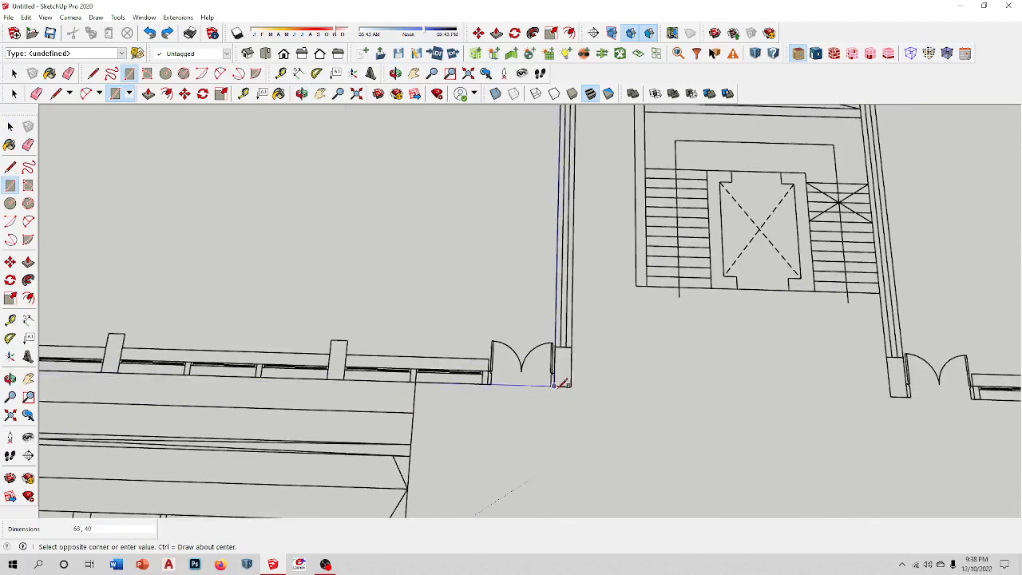
left_click(564, 391)
scroll(289, 413, "down", 2)
scroll(290, 413, "down", 3)
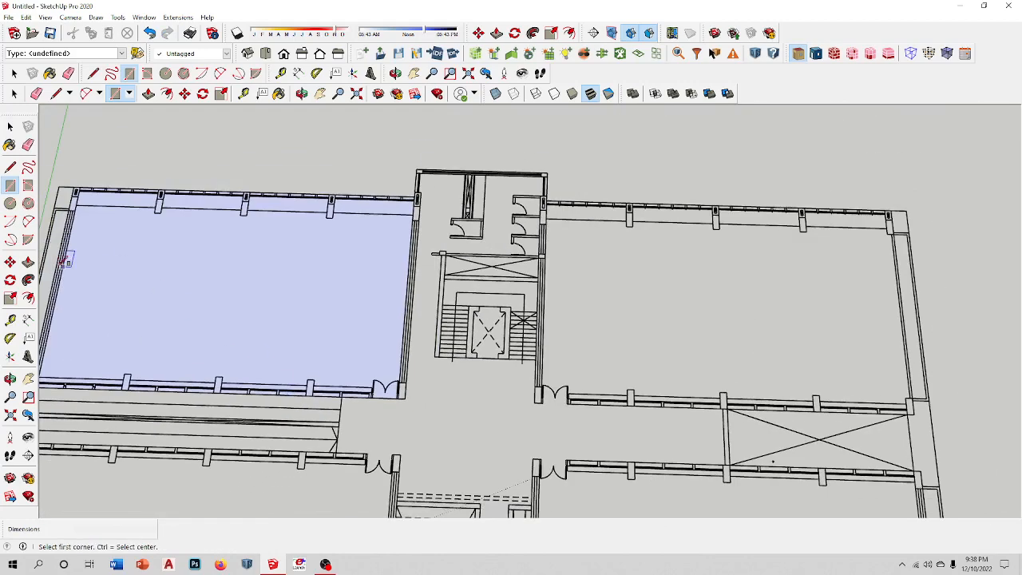
- Trace the adjoining L-shaped area with lines, covering half the service core and about 85' of corridor, and close it into a face
left_click(10, 167)
scroll(403, 200, "up", 2)
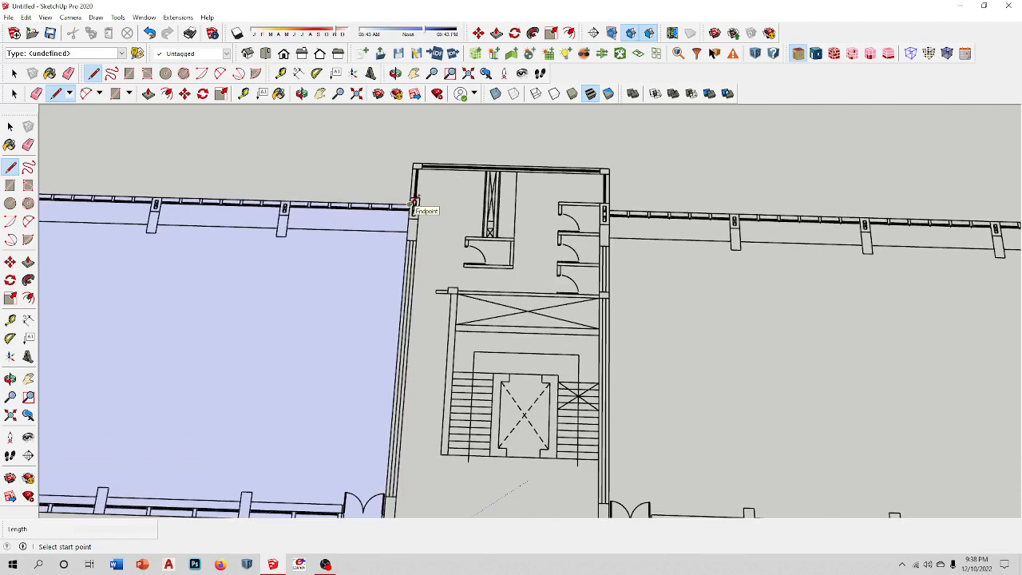
left_click(412, 164)
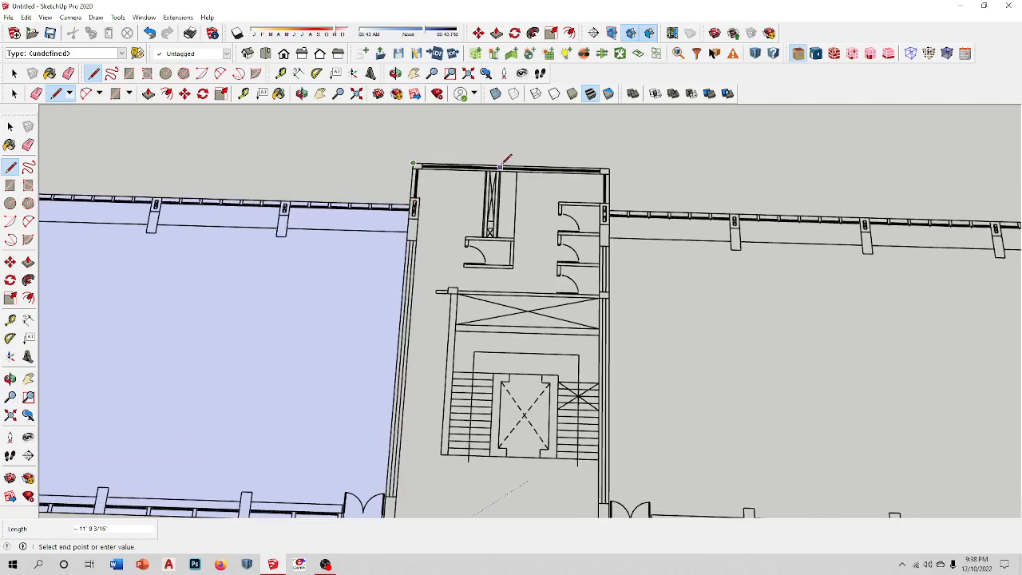
scroll(501, 167, "up", 5)
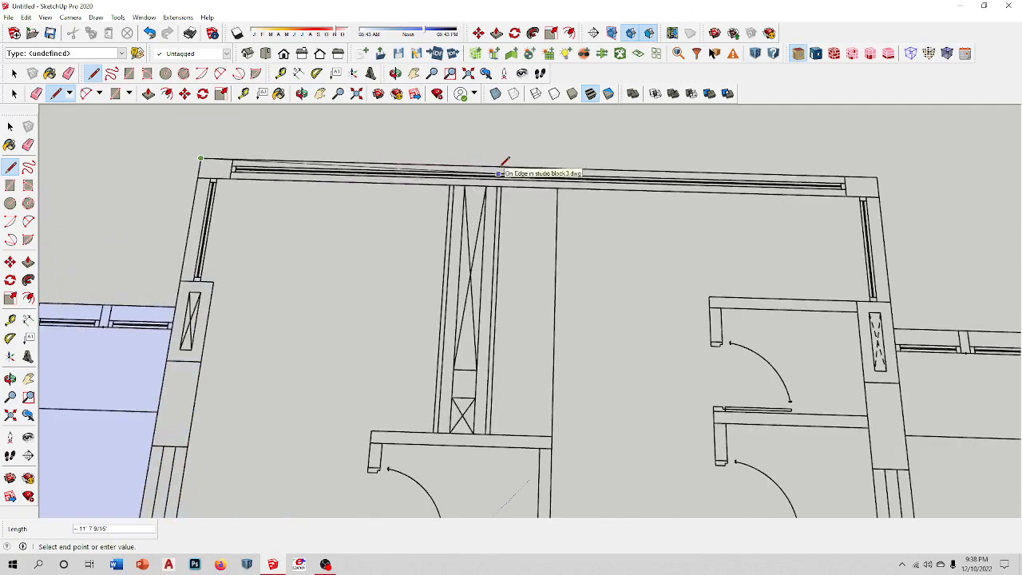
scroll(505, 164, "down", 6)
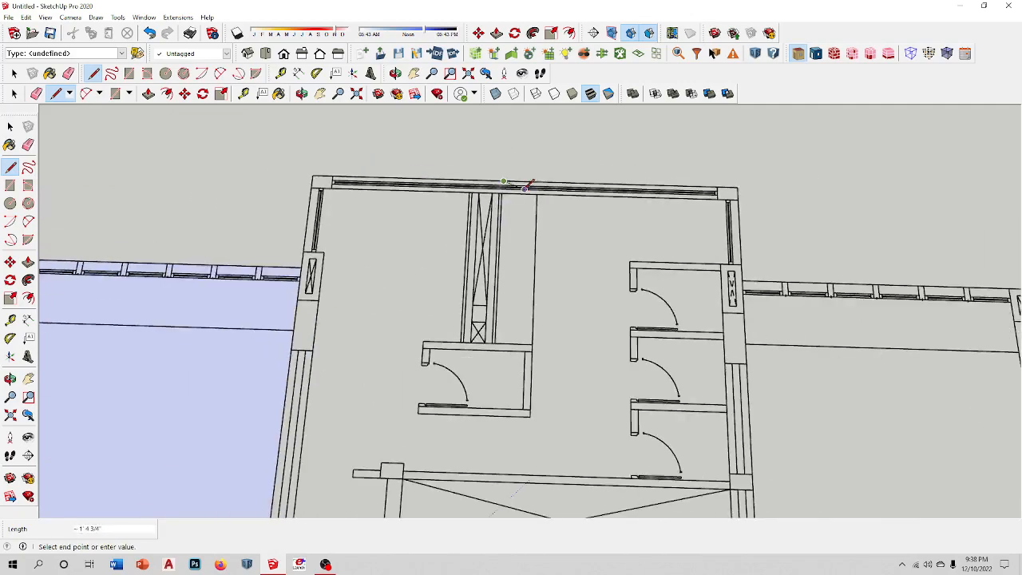
scroll(502, 337, "down", 1)
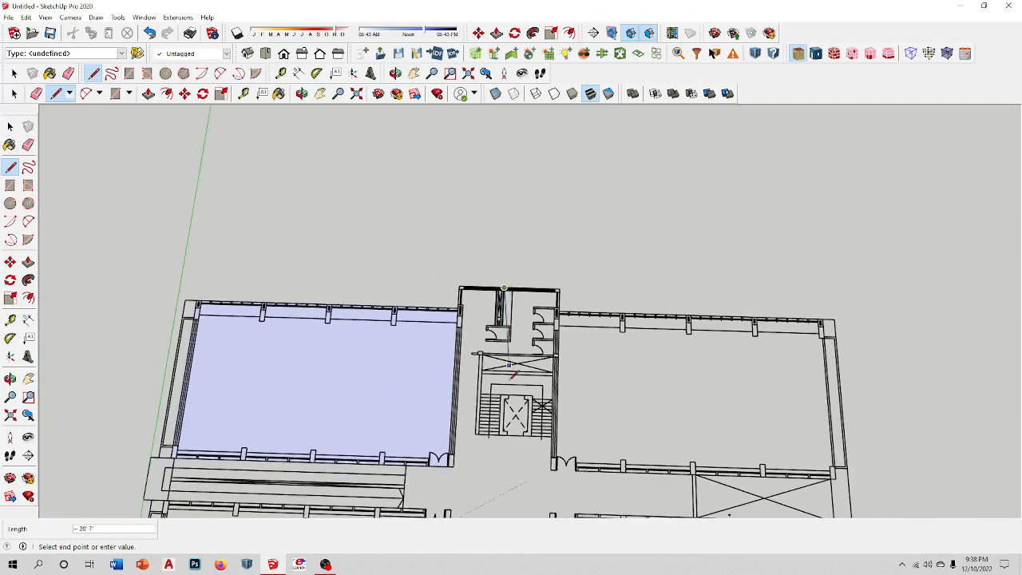
scroll(504, 473, "up", 5)
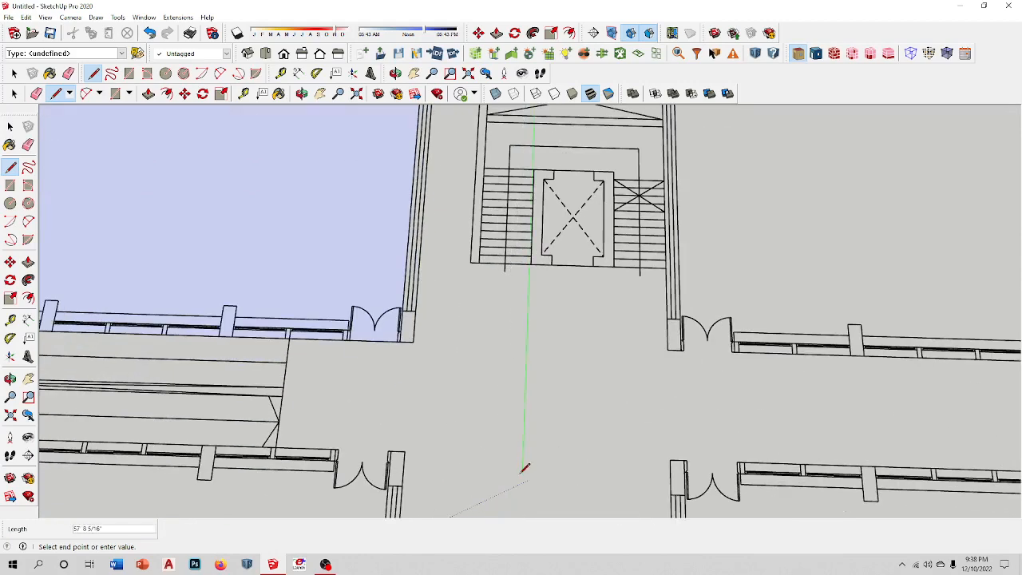
left_click(523, 451)
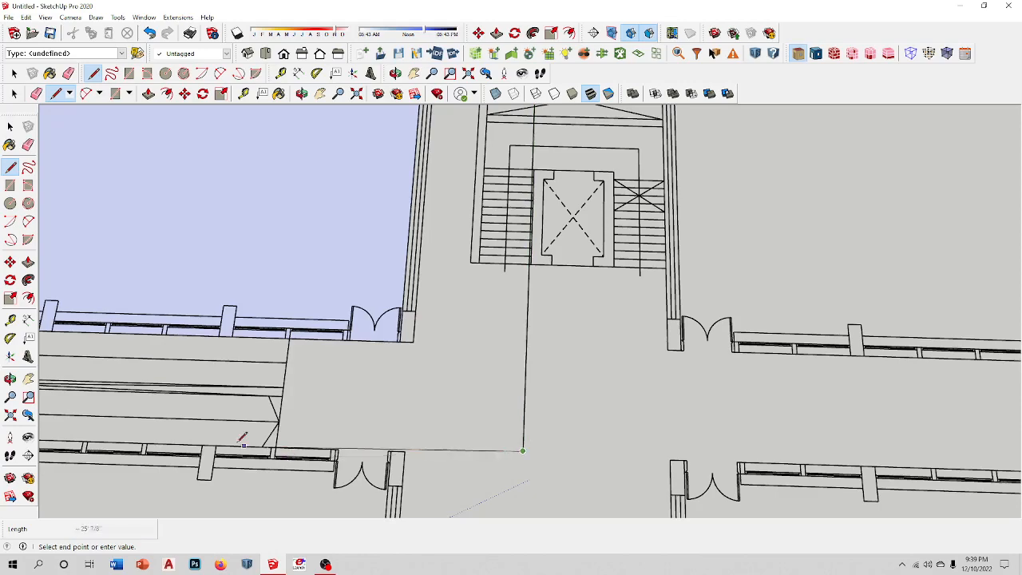
scroll(520, 444, "down", 5)
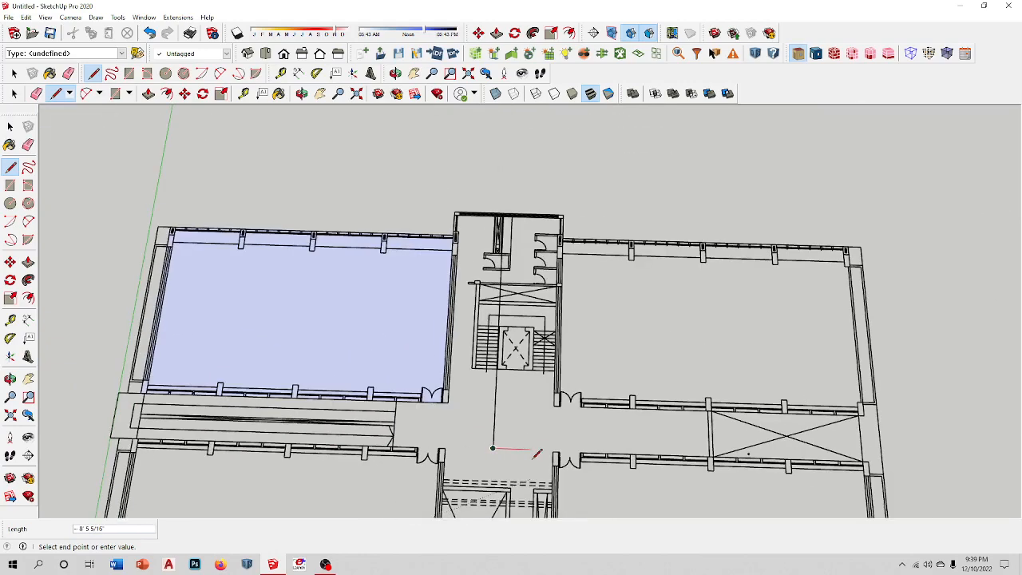
scroll(263, 441, "up", 3)
left_click(262, 444)
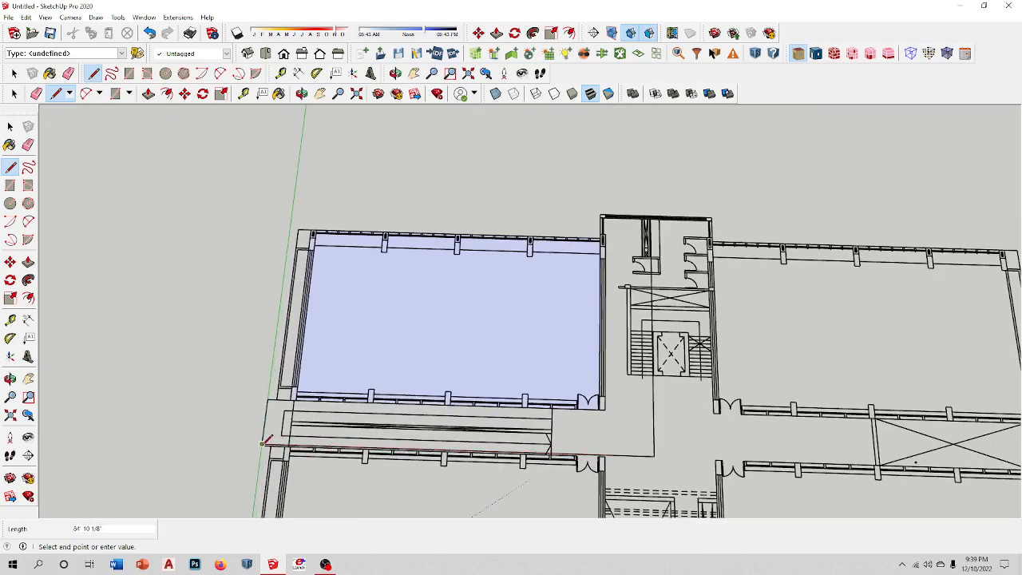
left_click(291, 395)
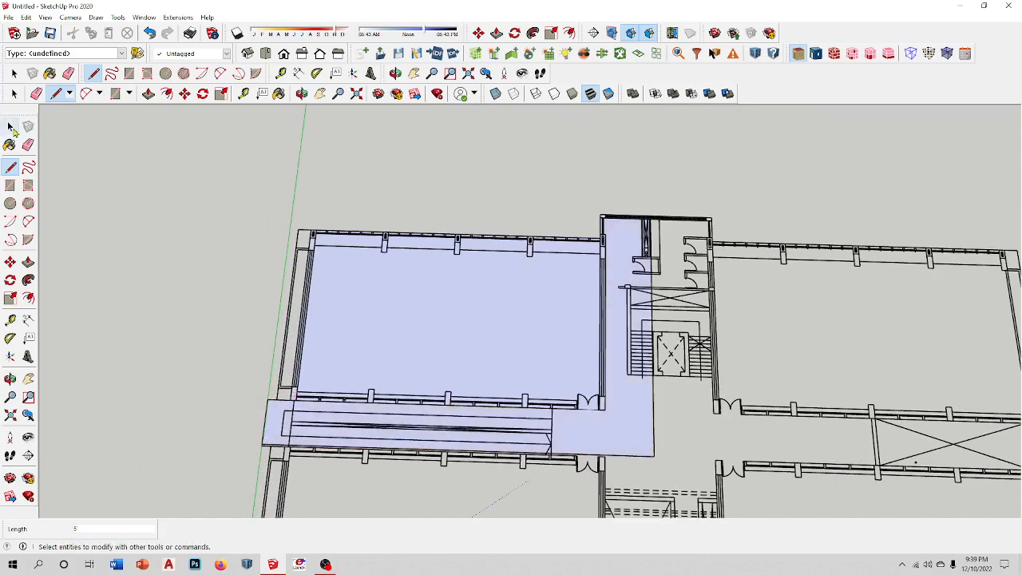
- Delete the imported CAD plan, keeping only the traced room and corridor faces
left_click(9, 127)
scroll(639, 340, "down", 2)
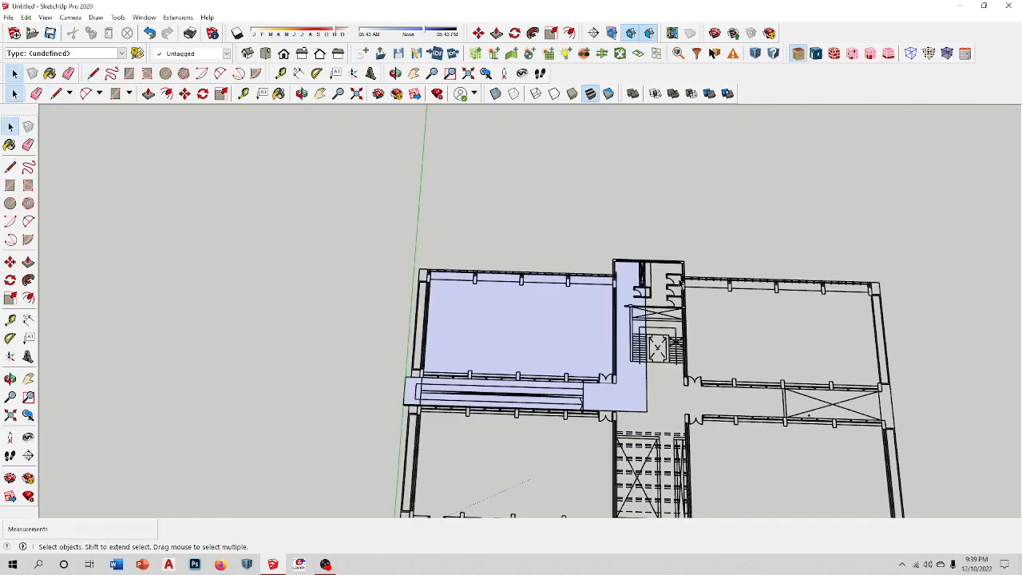
left_click(684, 304)
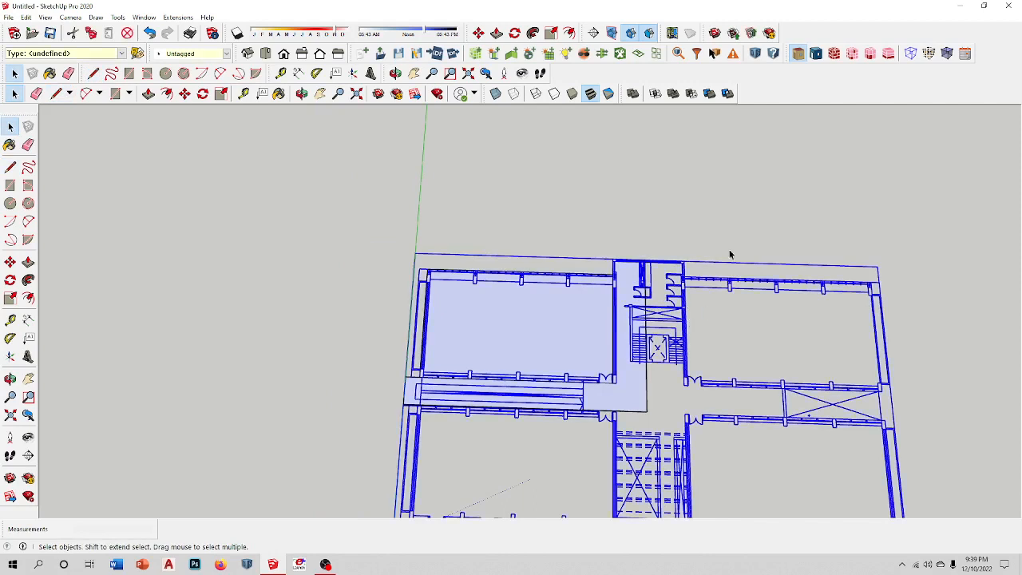
key("Delete")
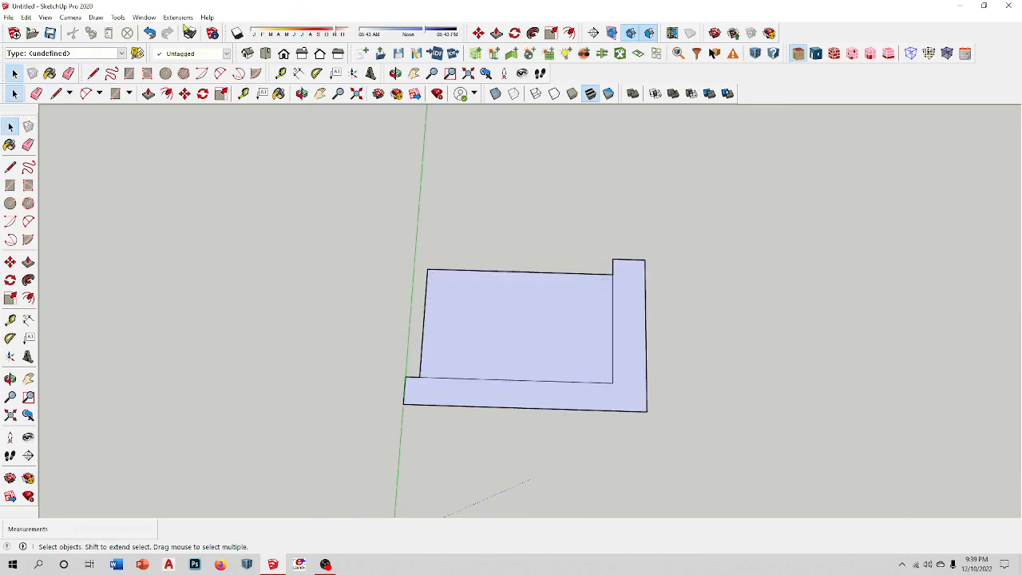
- Generate OpenStudio space types, construction set and building defaults for SecondarySchool with template 90.1-2010 and climate zone ASHRAE 169-2006-2A
left_click(177, 17)
mouse_move(223, 42)
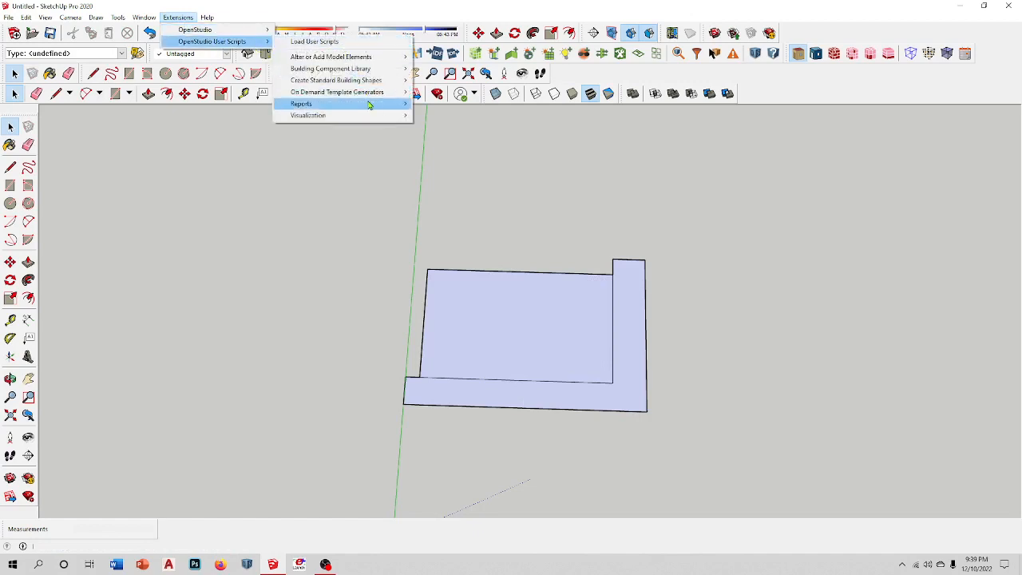
mouse_move(384, 93)
left_click(437, 92)
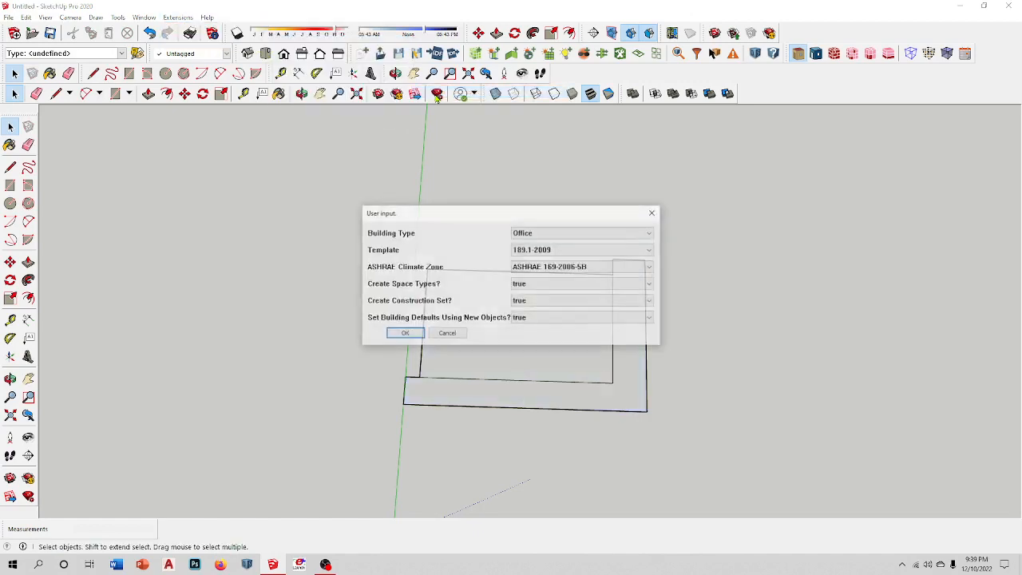
left_click(554, 230)
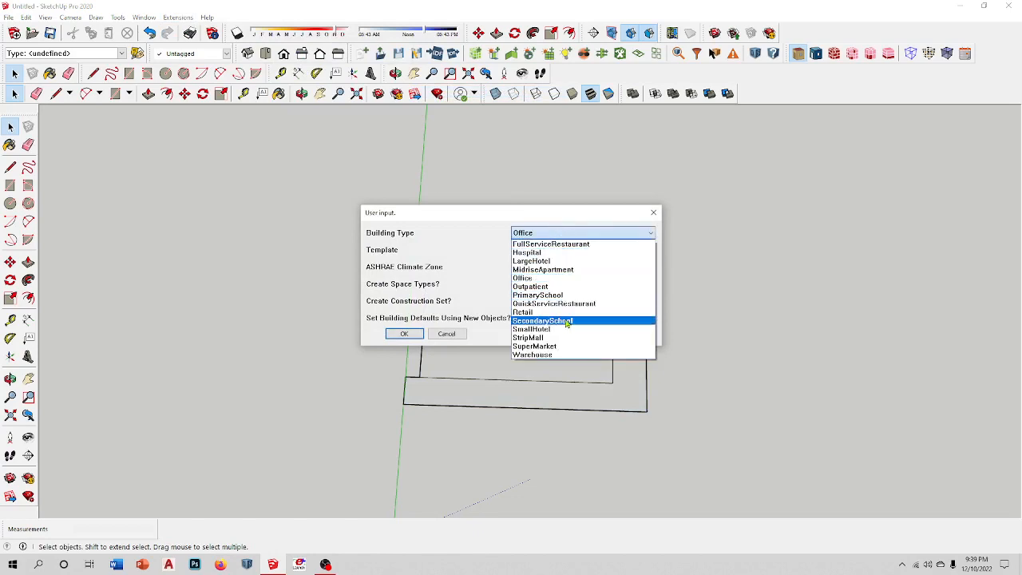
left_click(567, 320)
left_click(574, 253)
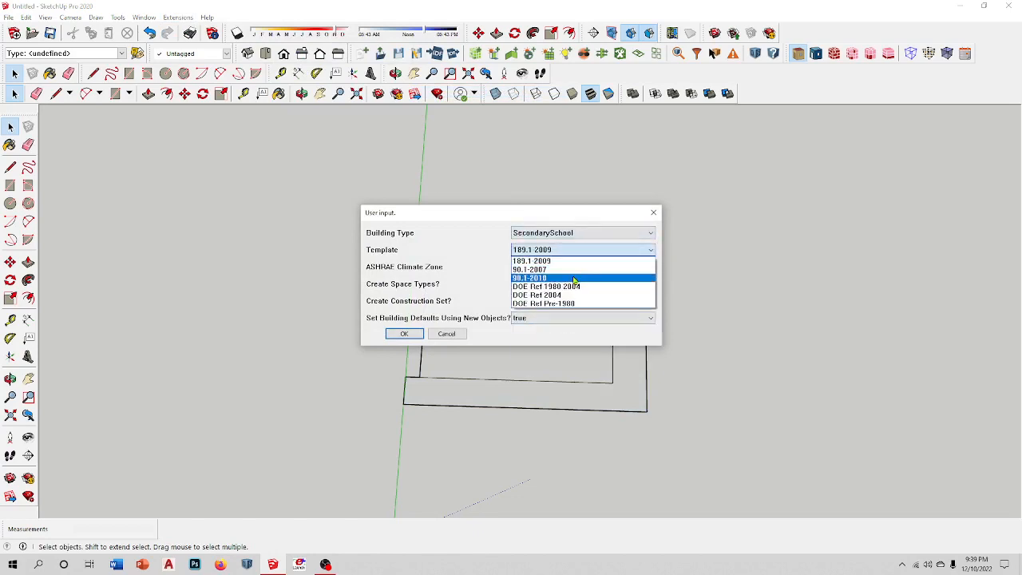
left_click(559, 283)
left_click(601, 269)
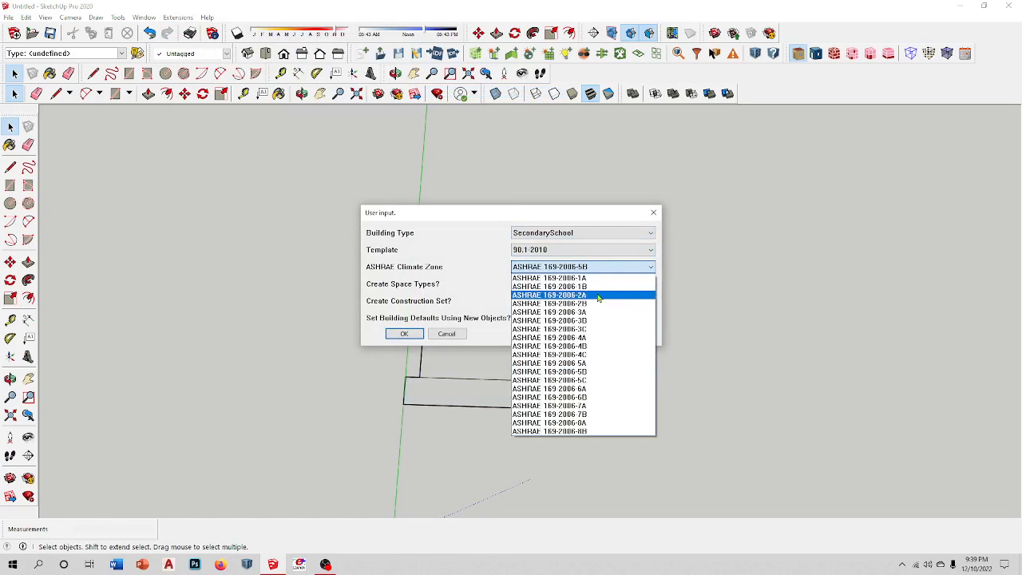
left_click(600, 294)
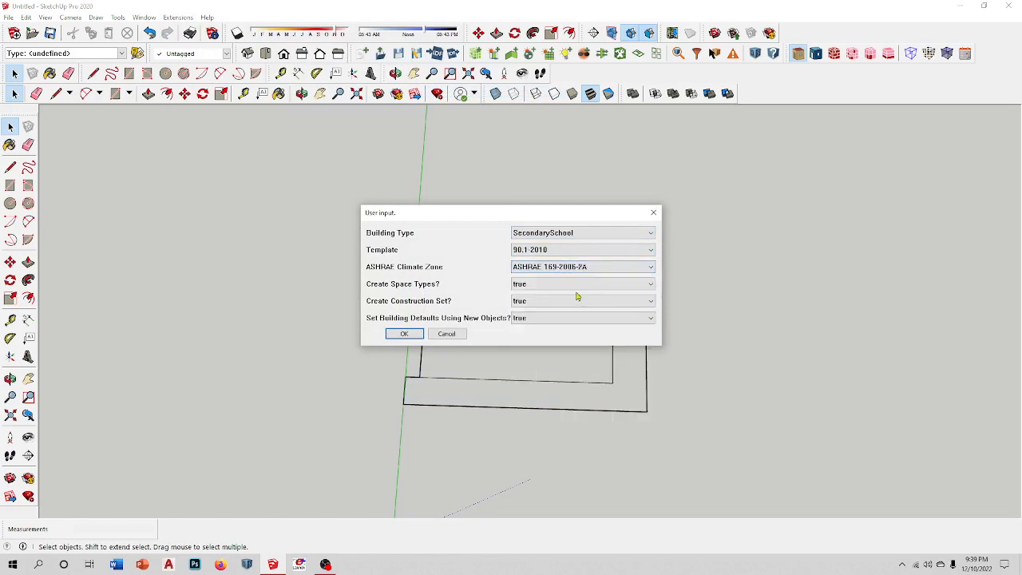
left_click(405, 334)
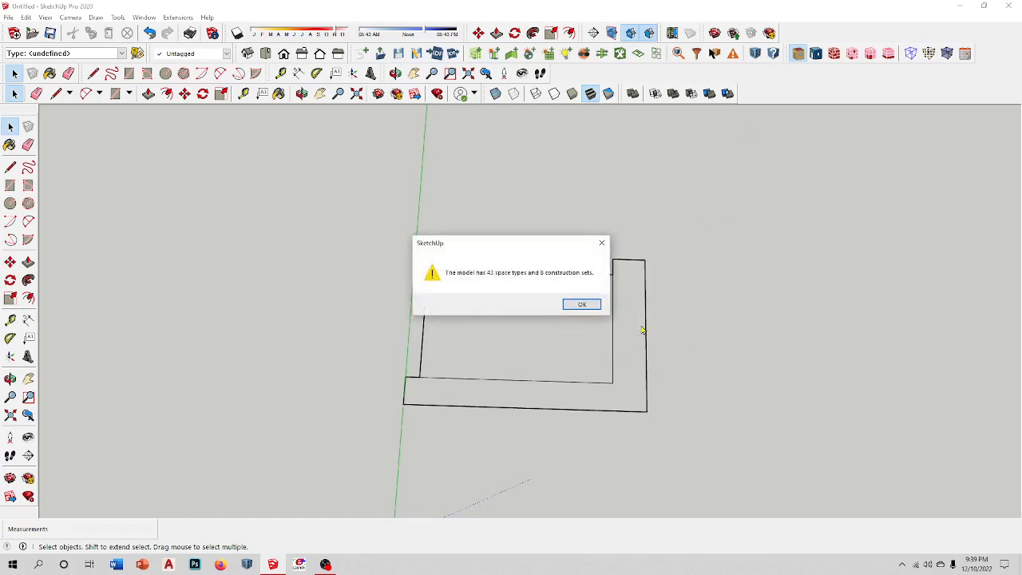
left_click(581, 305)
- Create OpenStudio spaces from both floor plan faces with a floor height of 12' and 1 floor
scroll(504, 404, "down", 3)
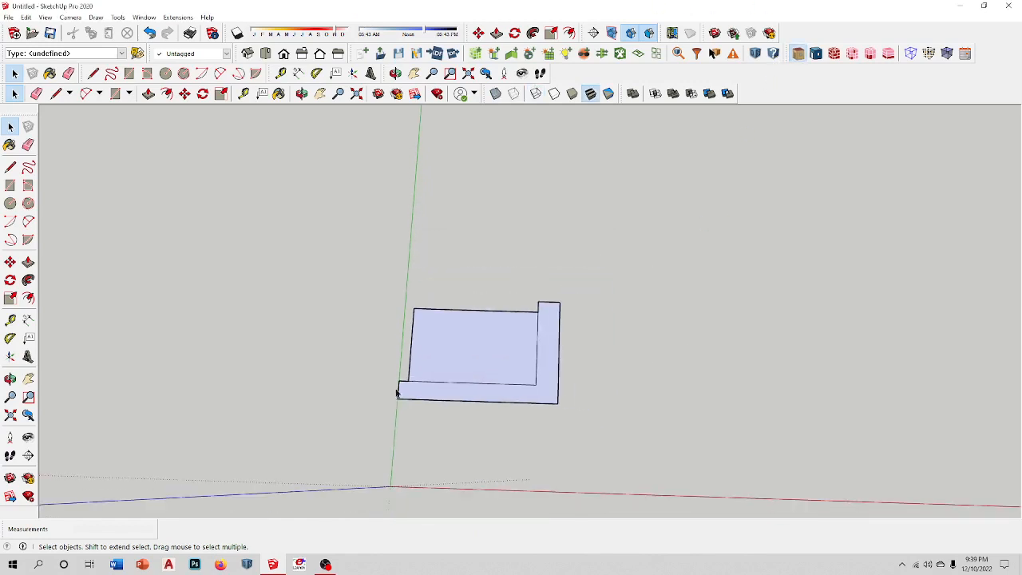
scroll(498, 362, "up", 4)
left_click_drag(249, 455, 249, 456)
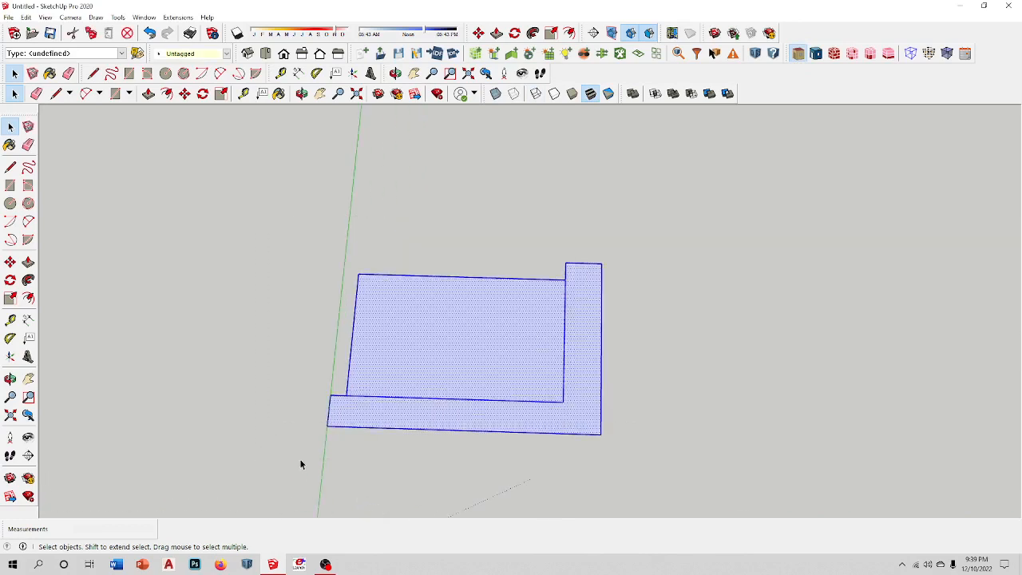
left_click(638, 53)
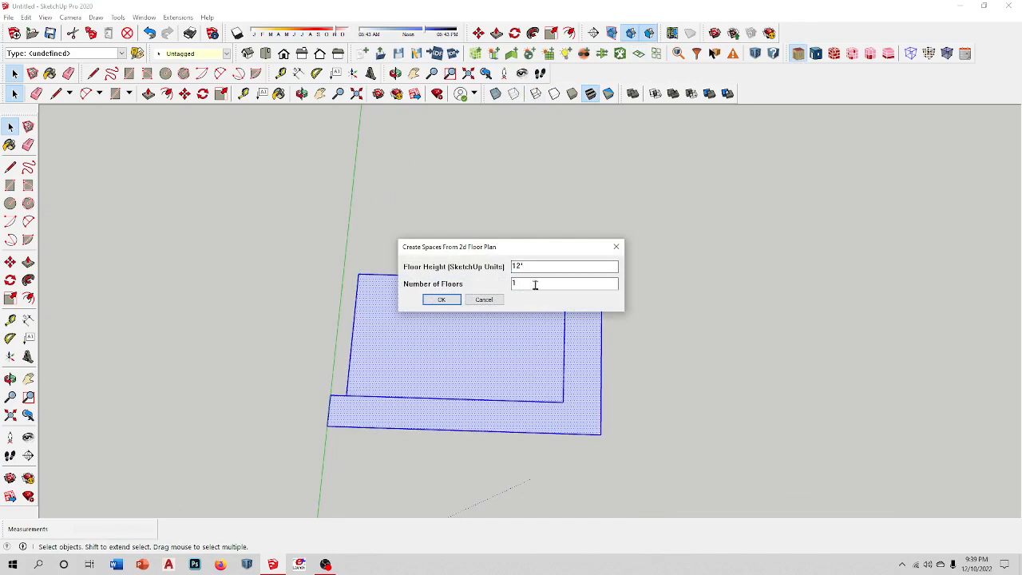
left_click(442, 300)
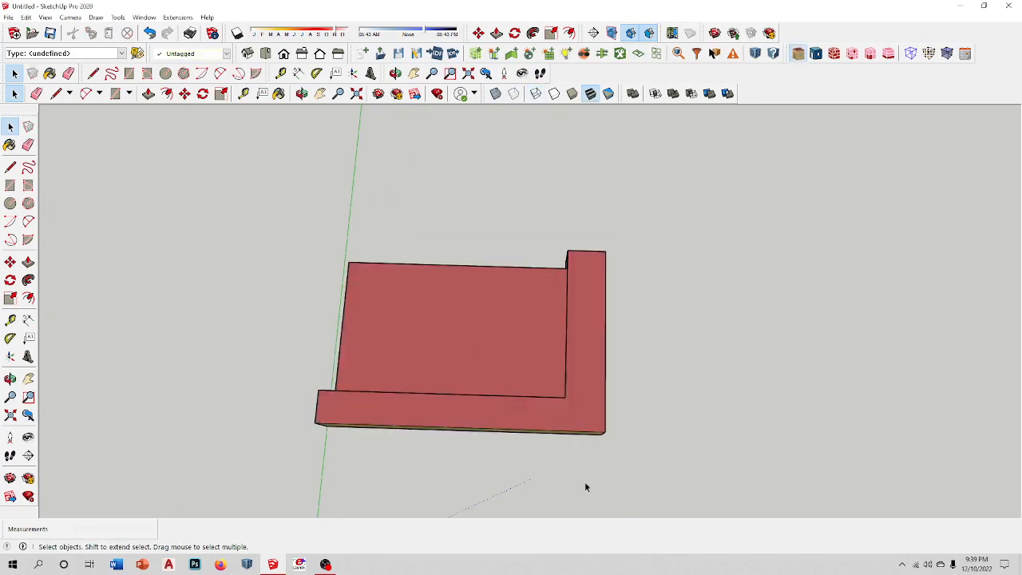
middle_click_drag(466, 453, 461, 178)
middle_click_drag(467, 215, 105, 365)
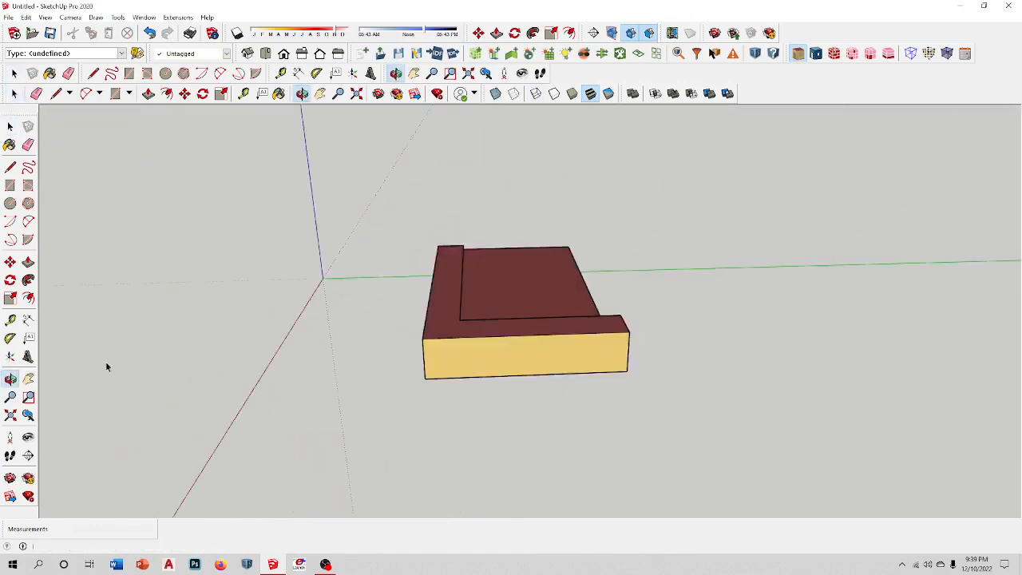
middle_click_drag(466, 362, 251, 332)
scroll(304, 344, "down", 1)
scroll(659, 311, "up", 6)
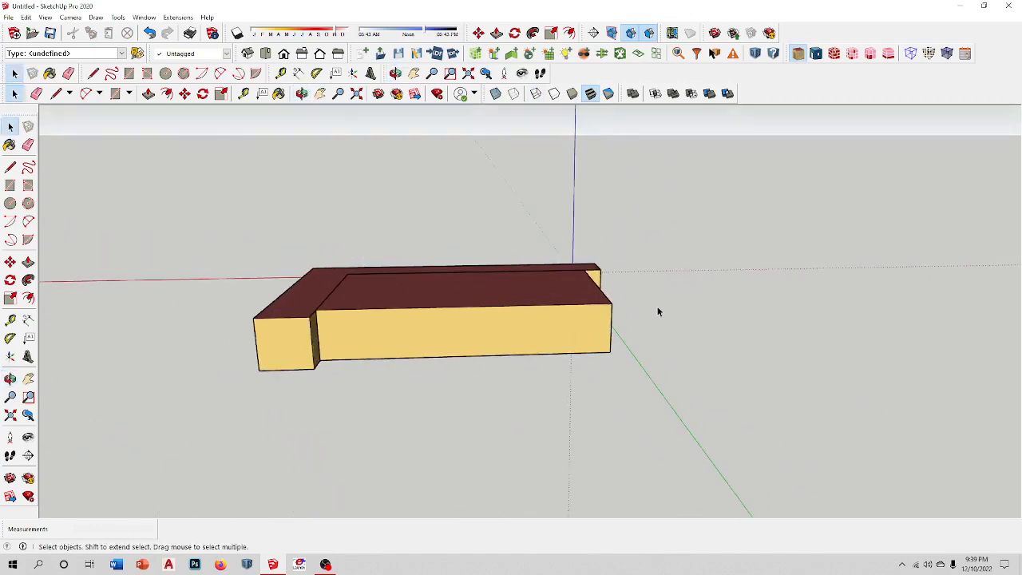
- Open the studio room's space for editing from its long exterior wall
middle_click_drag(507, 362, 406, 360)
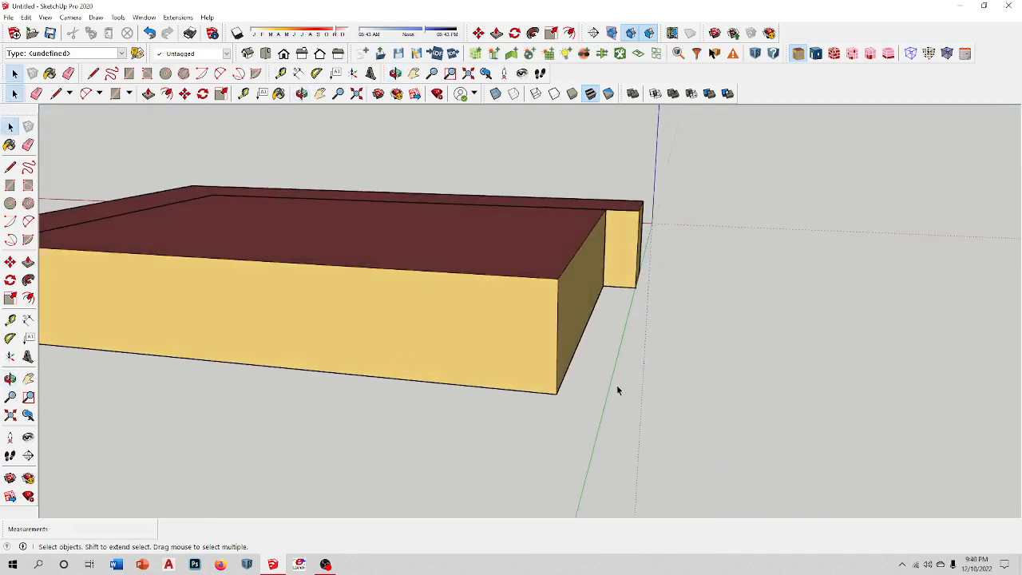
scroll(617, 387, "down", 3)
middle_click_drag(455, 445, 570, 442)
key("s")
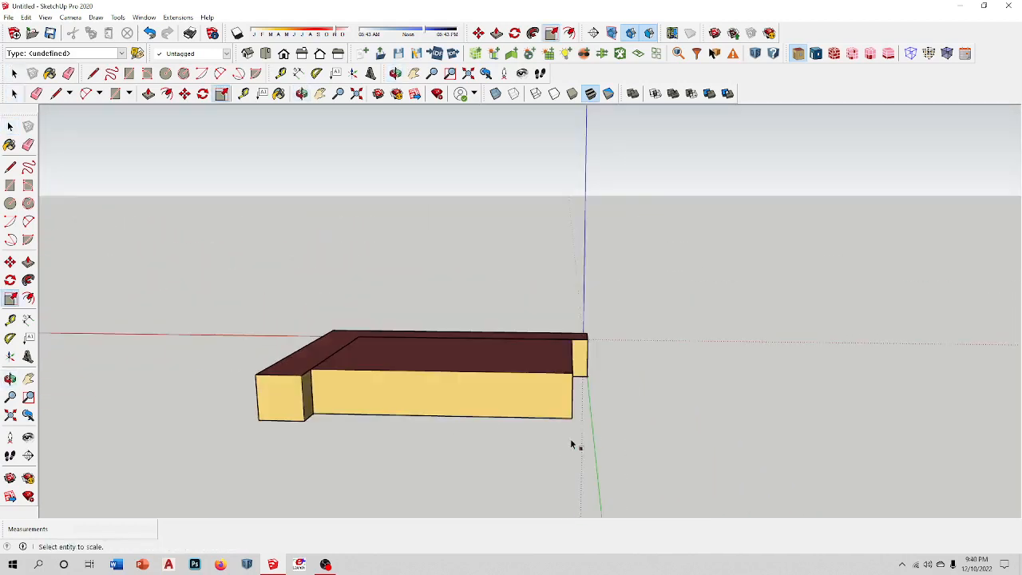
scroll(575, 415, "up", 2)
left_click(545, 403)
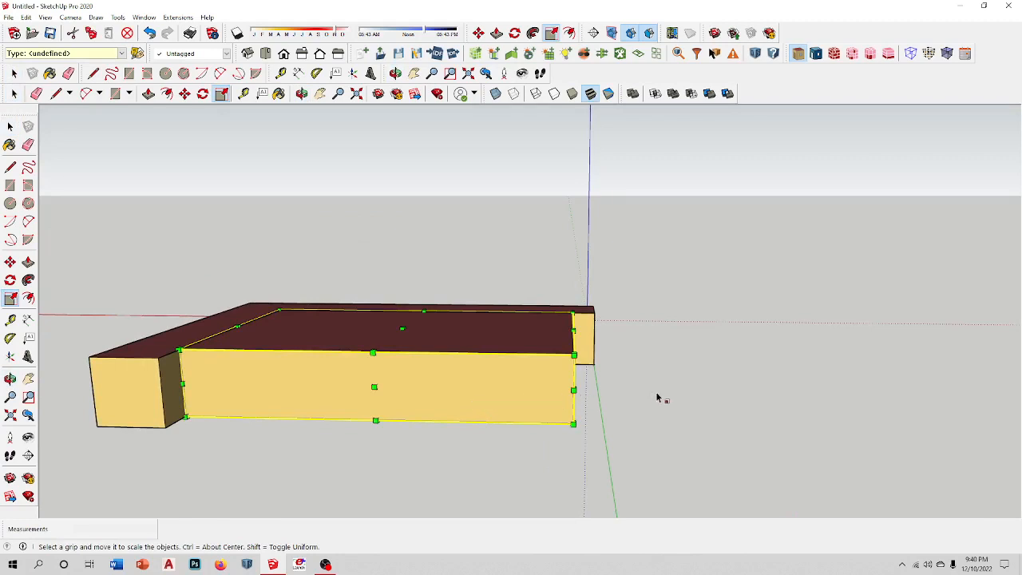
left_click(10, 126)
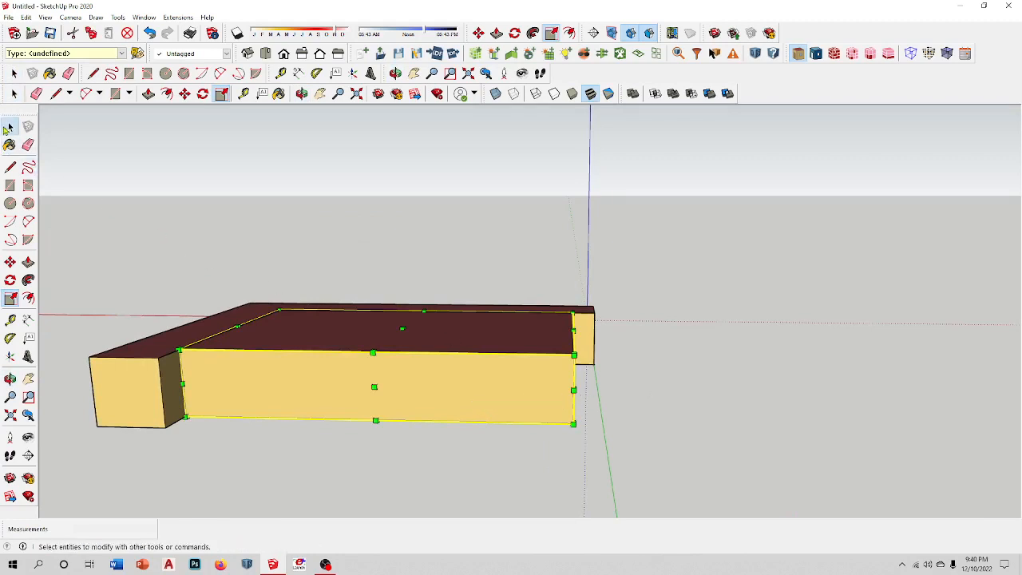
double_click(453, 408)
scroll(452, 408, "up", 3)
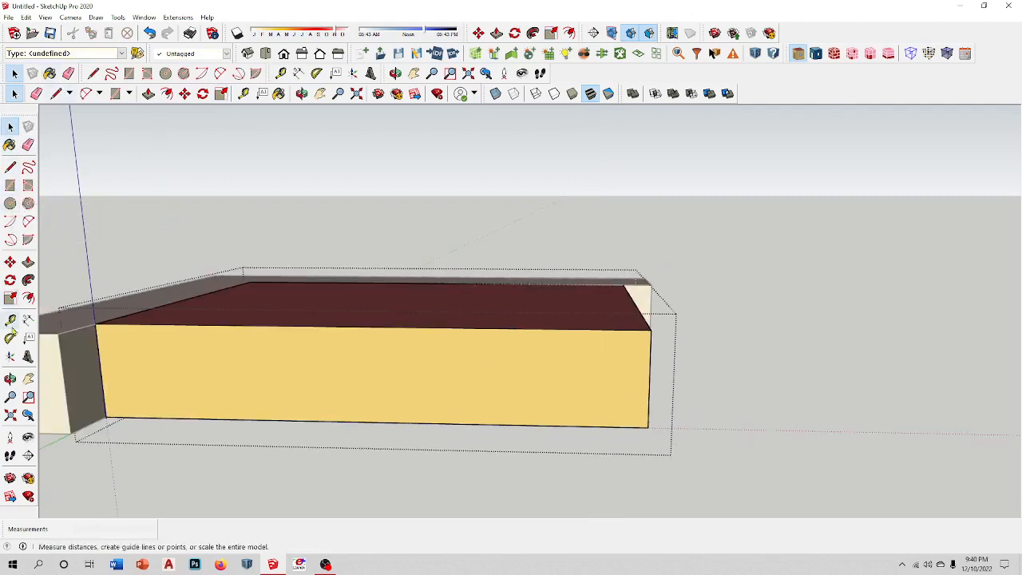
- Place a horizontal guide across the long exterior wall 3'6" above its base with the Tape Measure
left_click(12, 325)
scroll(511, 417, "up", 2)
scroll(607, 411, "up", 2)
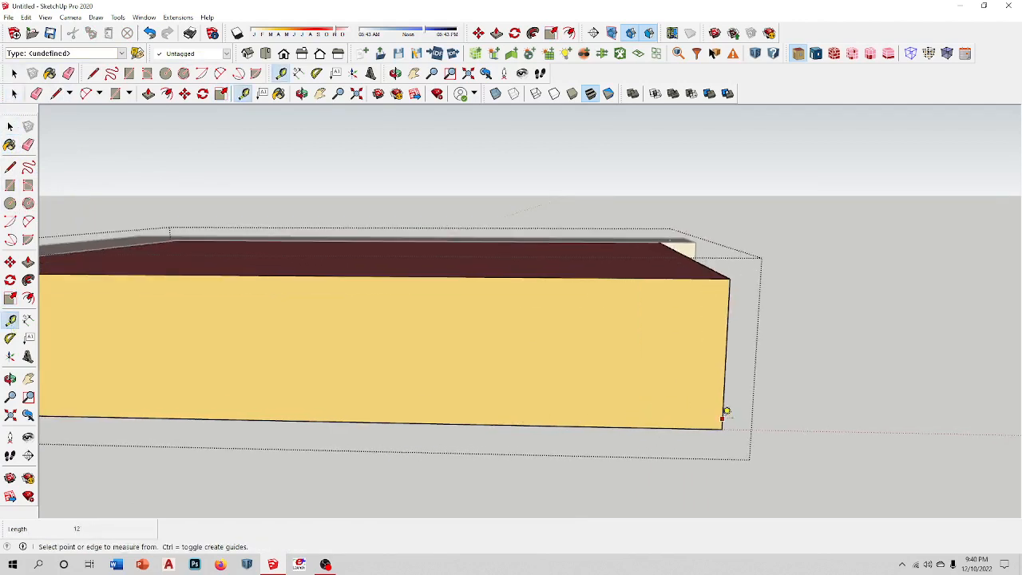
left_click(722, 429)
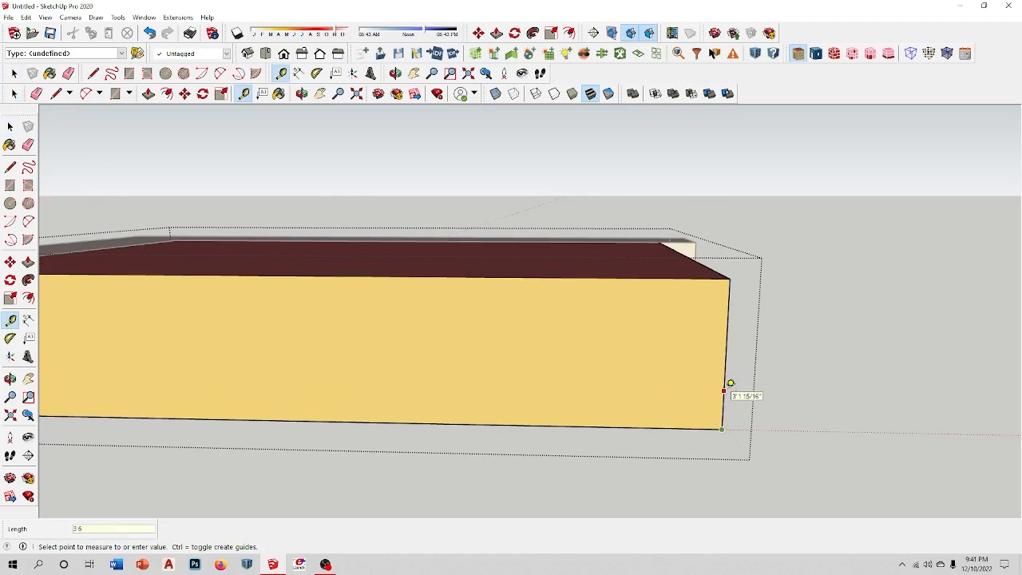
key("Return")
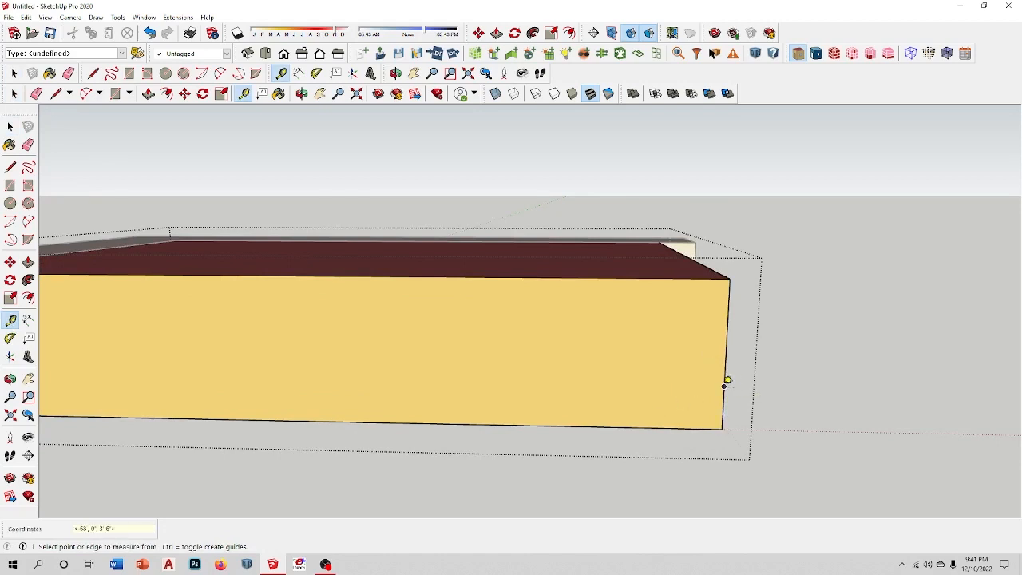
left_click(724, 387)
scroll(498, 429, "down", 4)
left_click(180, 398)
- Place a second horizontal guide across the long wall 1'6" below its upper edge
scroll(511, 409, "up", 4)
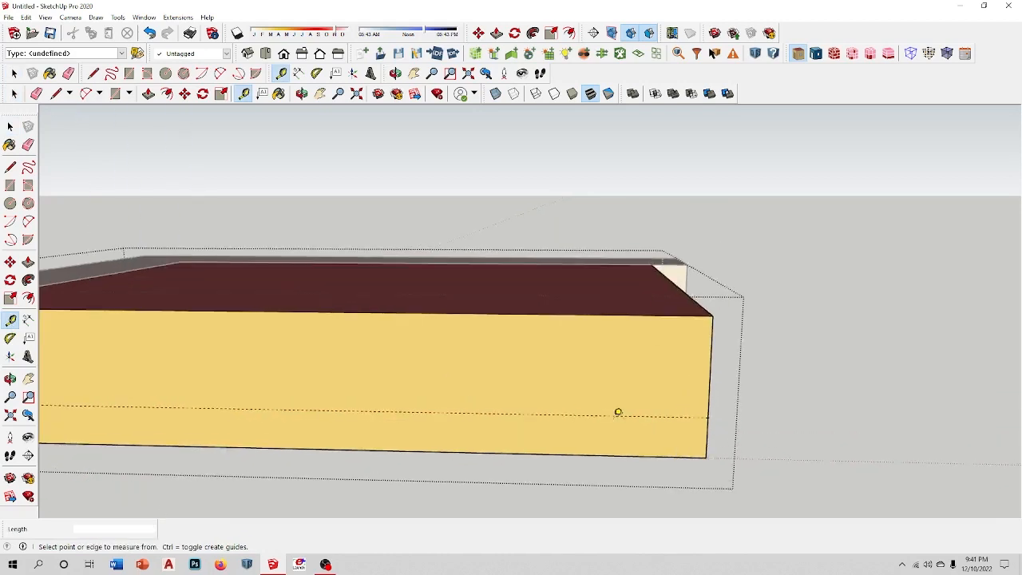
scroll(617, 412, "up", 1)
left_click(737, 293)
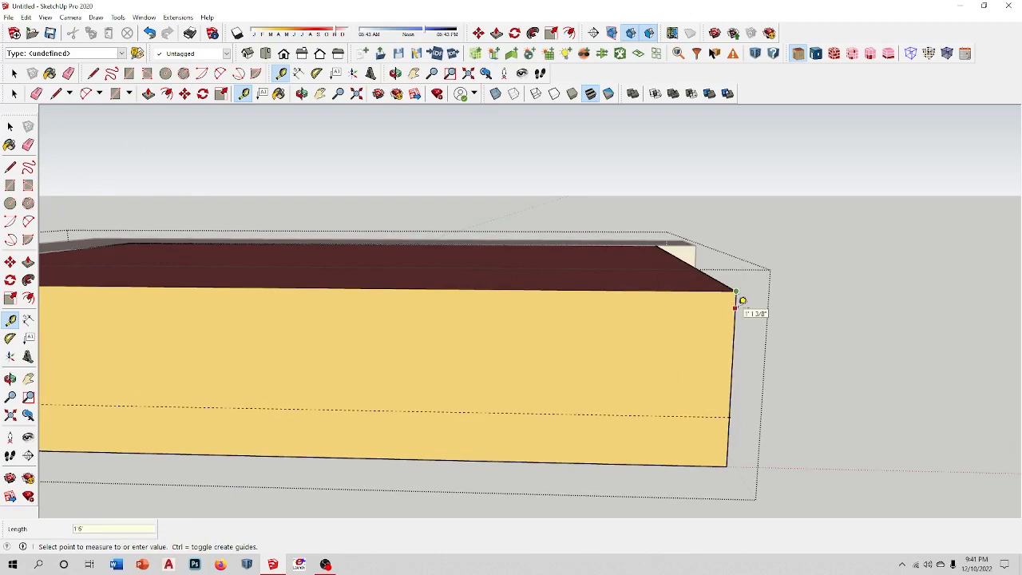
scroll(695, 340, "down", 1)
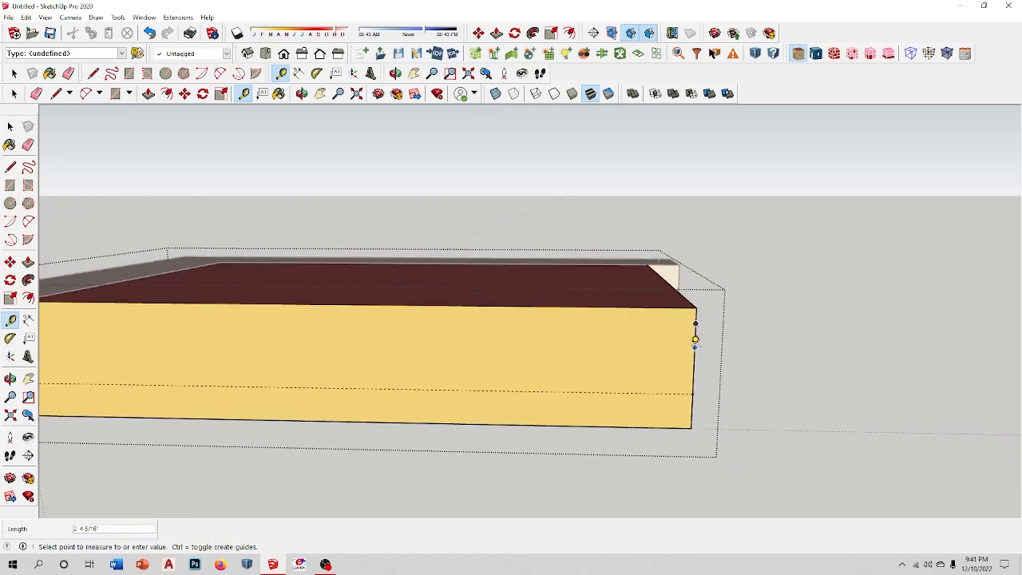
scroll(695, 339, "down", 2)
left_click(272, 328)
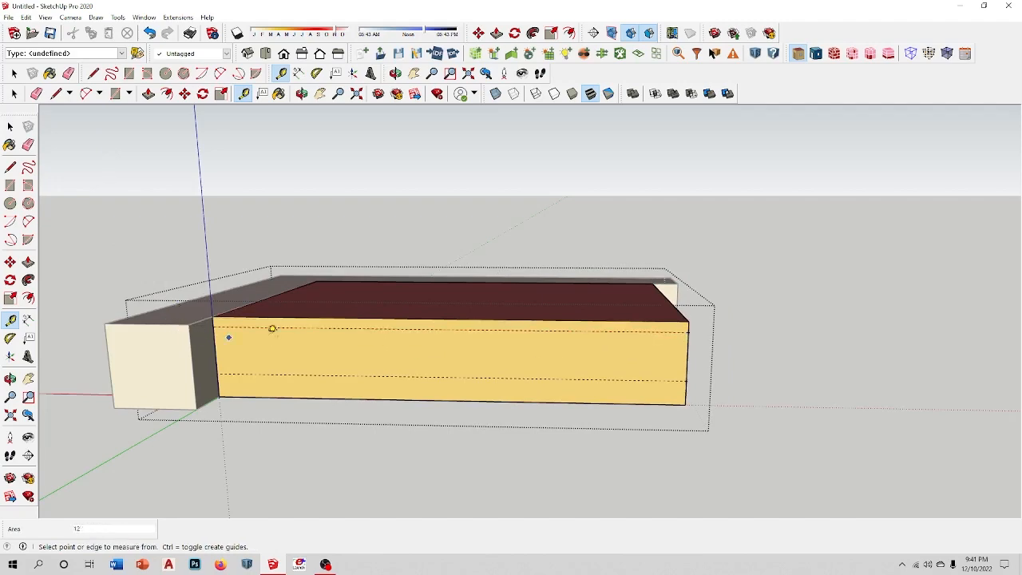
- Add a vertical guide near the wall's end and draw a window pane from the upper guide crossing, about 1'10" wide and 3'8" tall
scroll(647, 333, "up", 2)
scroll(722, 389, "down", 2)
scroll(667, 315, "up", 2)
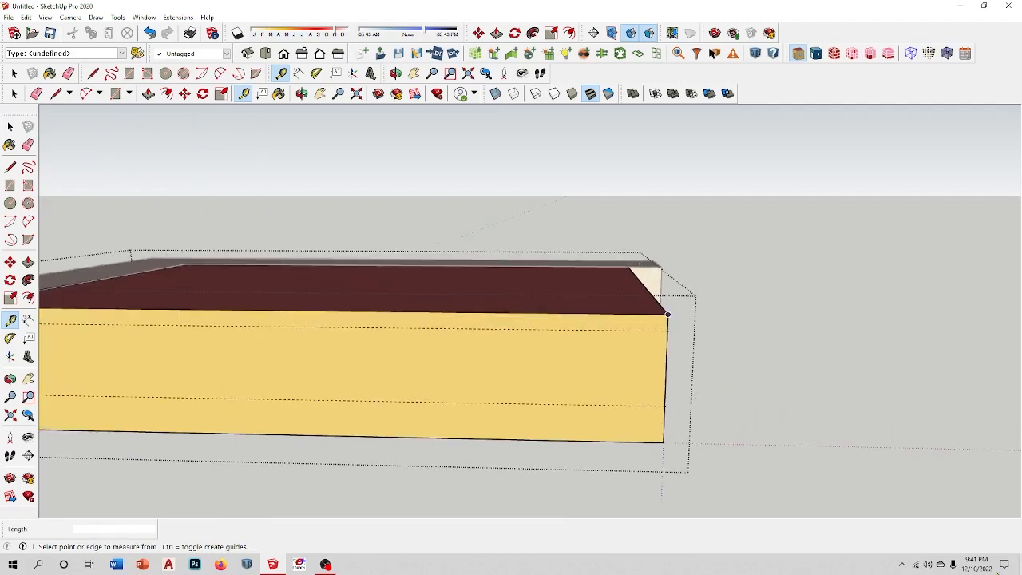
scroll(648, 392, "up", 2)
scroll(623, 381, "down", 2)
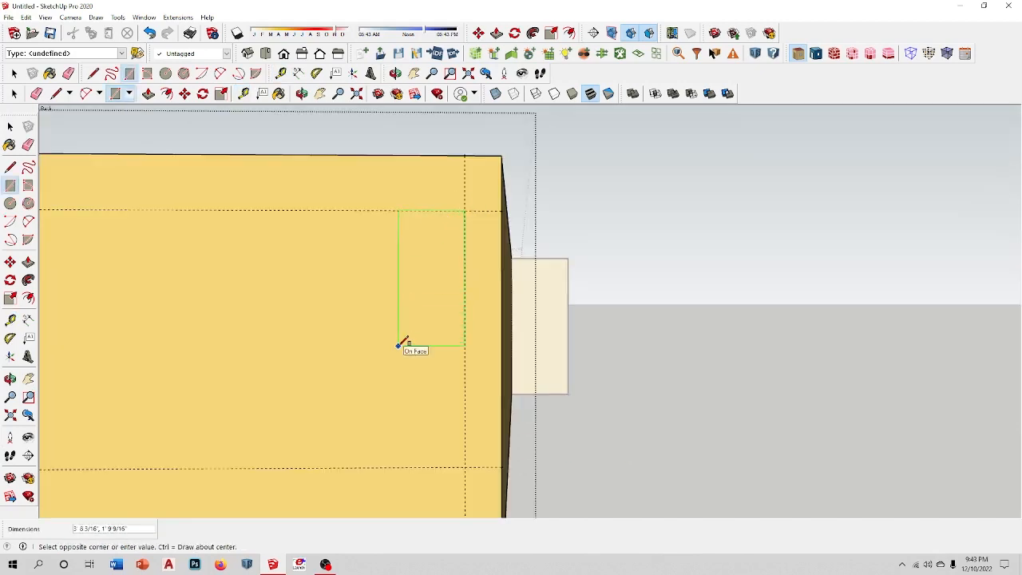
left_click(398, 345)
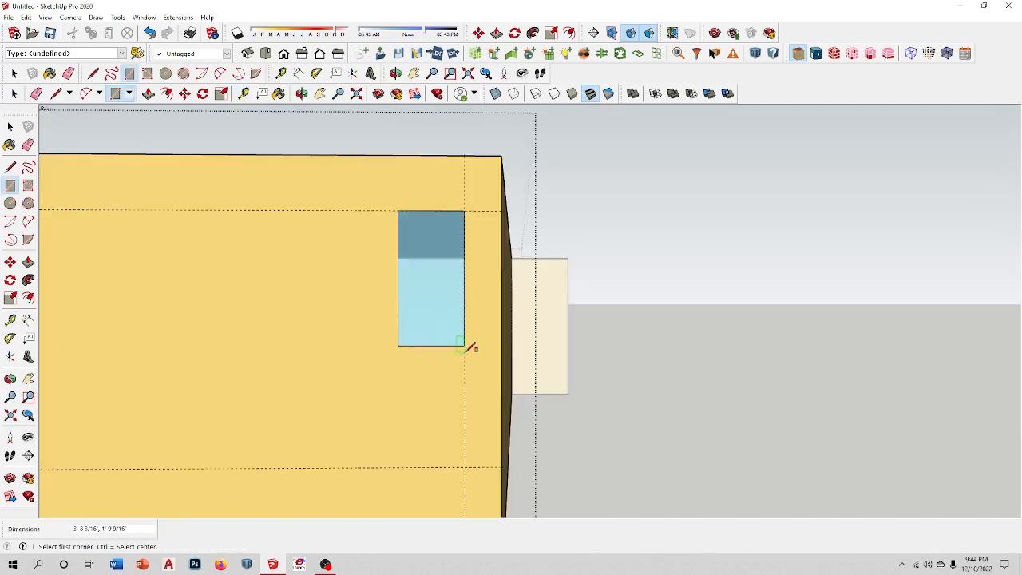
- Draw a second window pane below the first, about 1'10" wide and 3'2" tall, ending on the lower guide
left_click(465, 352)
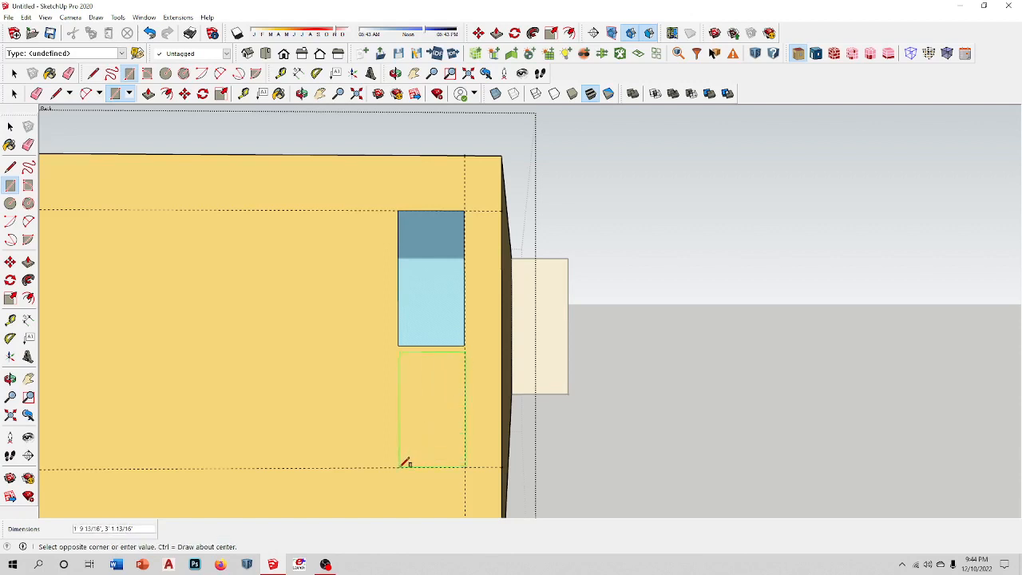
key("Escape")
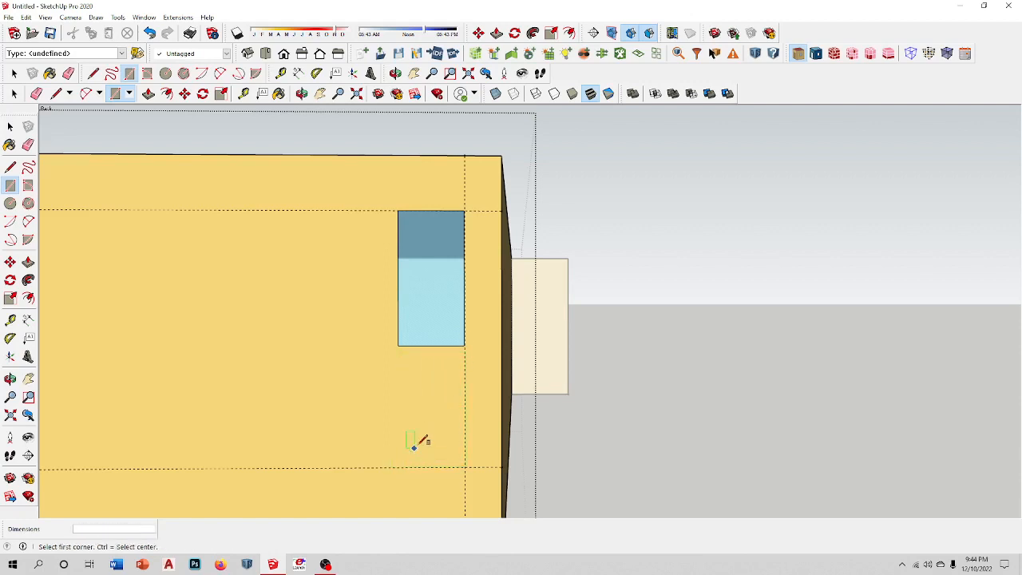
left_click(465, 352)
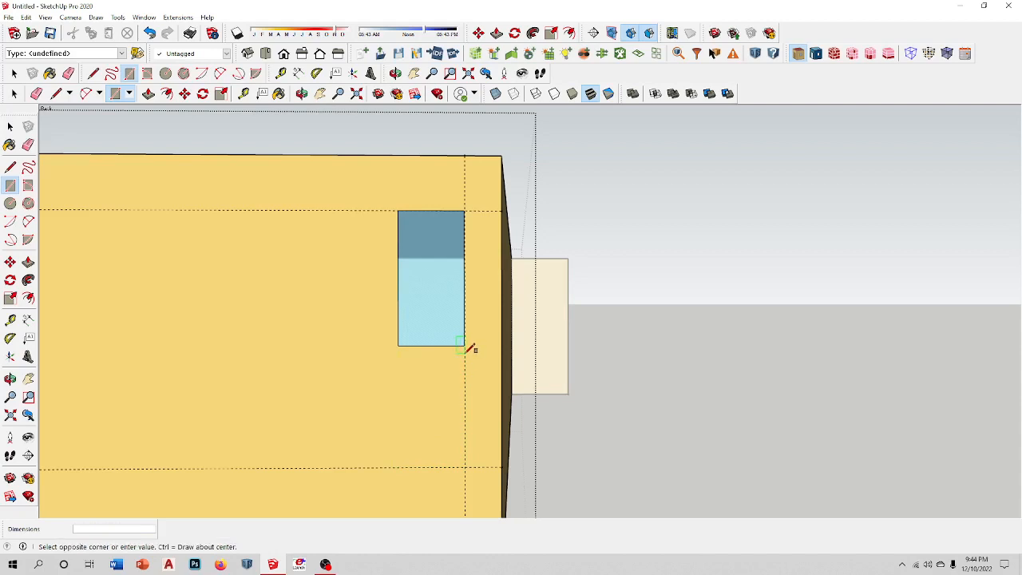
left_click(399, 466)
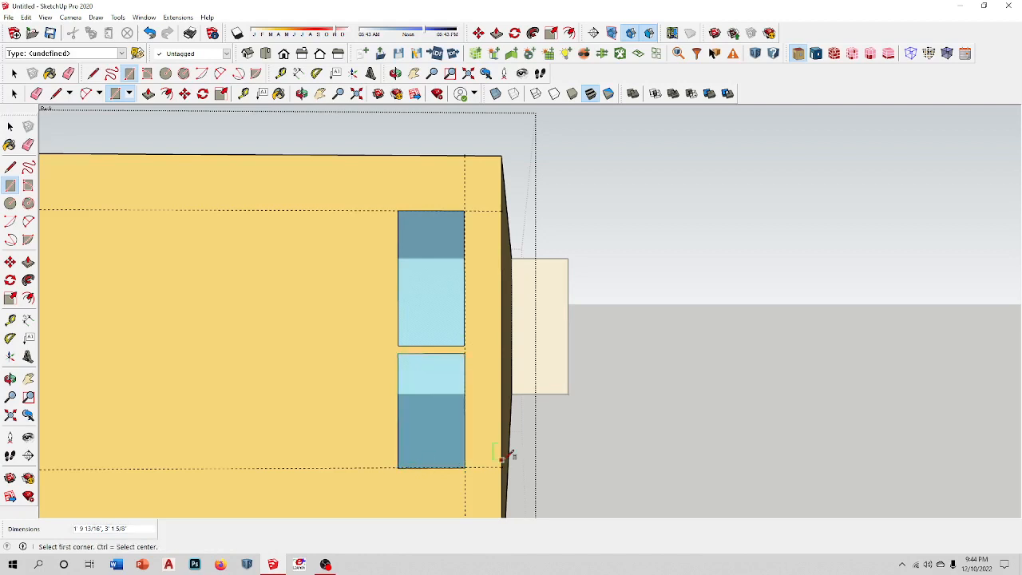
scroll(503, 460, "down", 5)
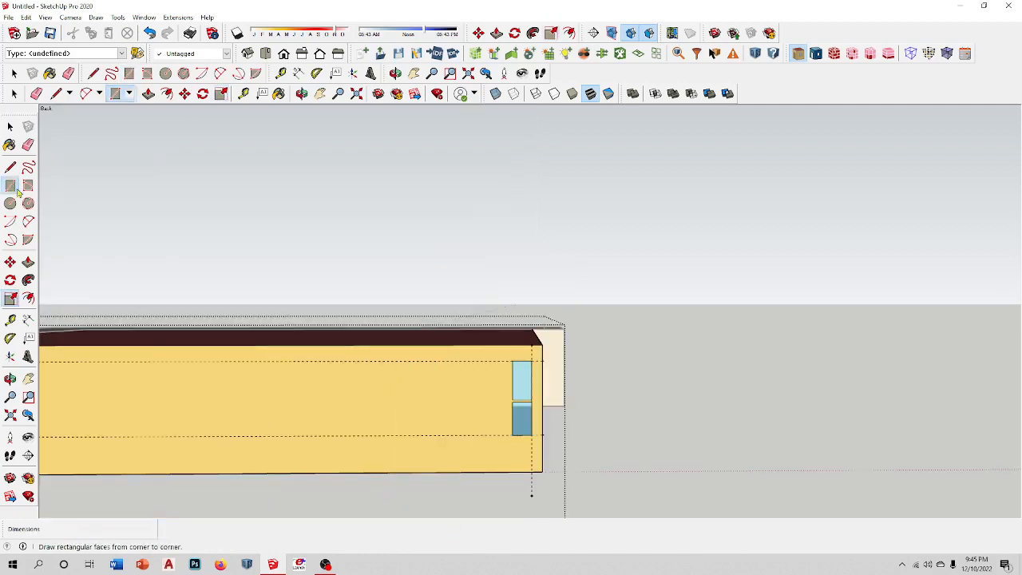
scroll(472, 412, "up", 3)
scroll(570, 456, "up", 2)
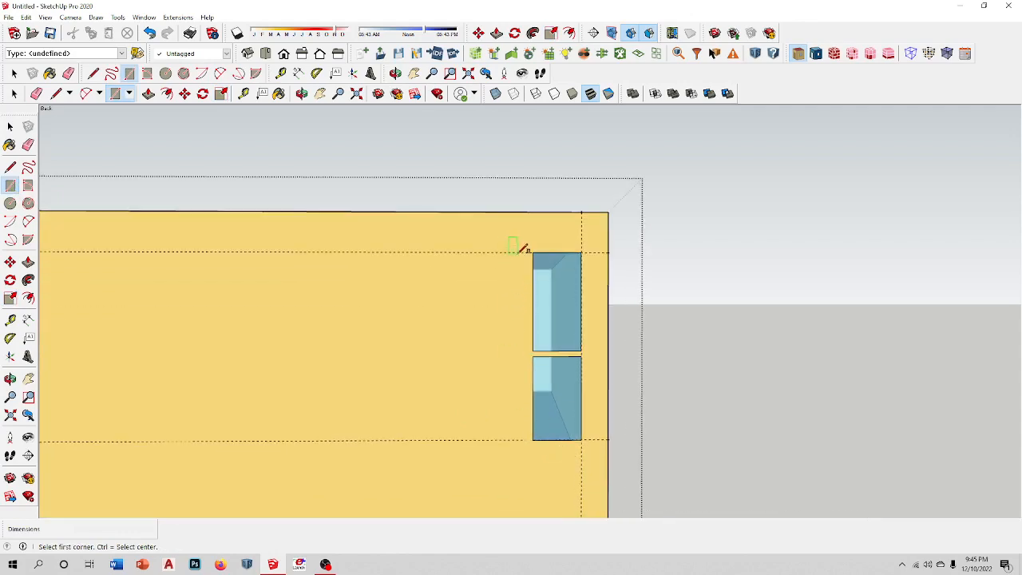
key("space")
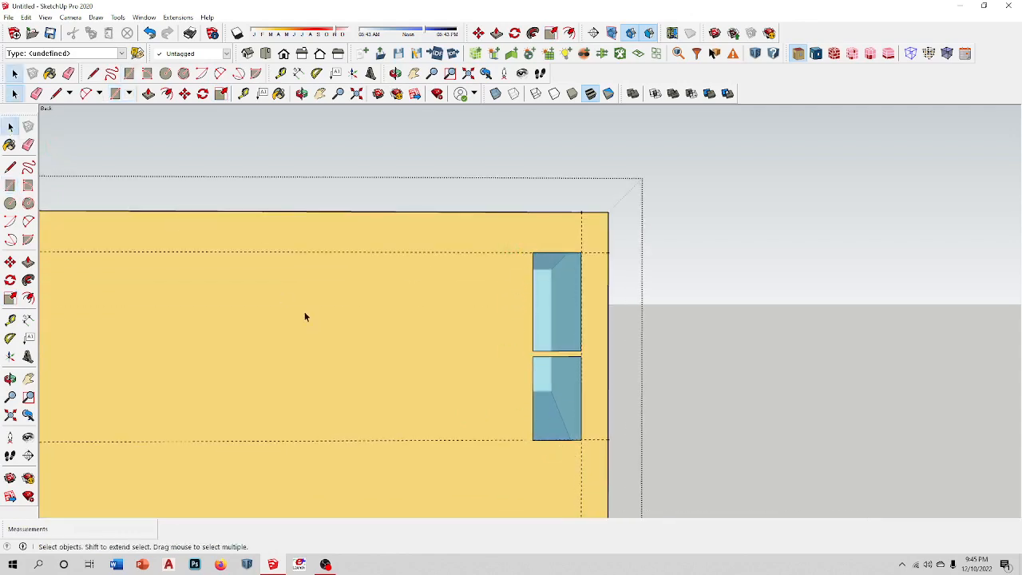
left_click(304, 313)
scroll(463, 385, "down", 2)
left_click(669, 392)
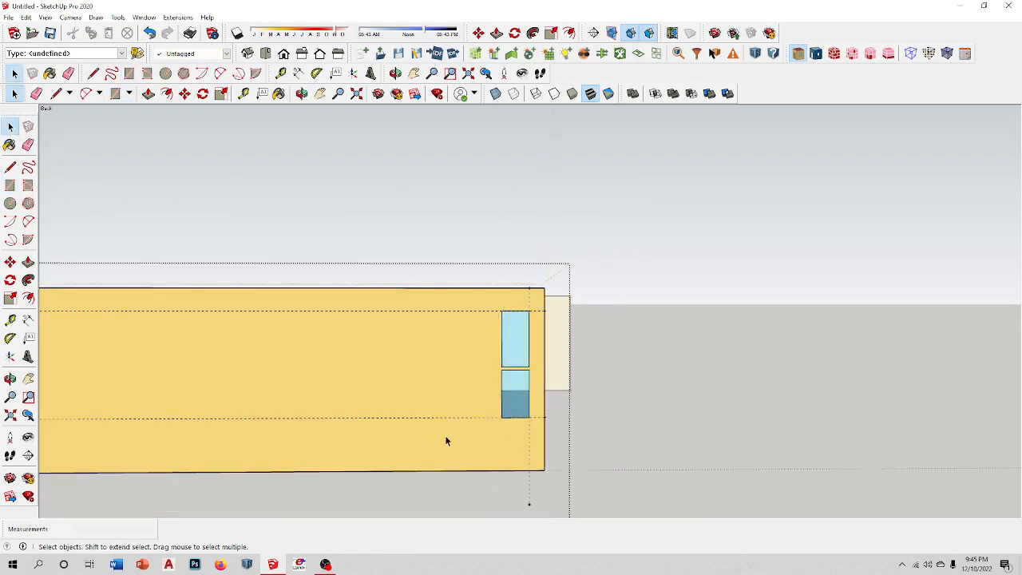
middle_click_drag(445, 435, 448, 463)
- Redraw the window panes as two adjacent columns of two rectangles with staggered dividers, between the horizontal guides
left_click(10, 185)
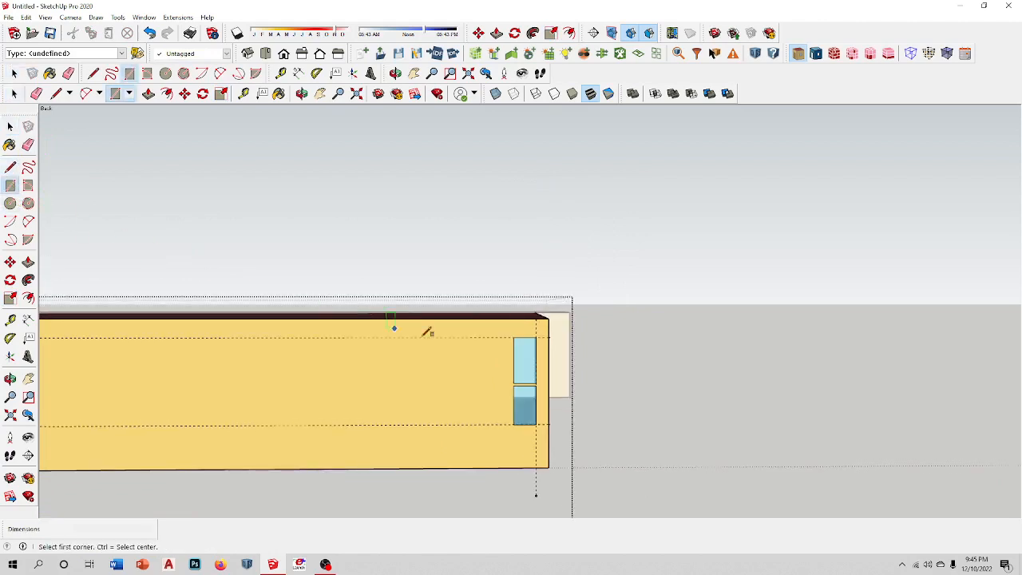
scroll(600, 392, "up", 3)
key("space")
middle_click_drag(511, 261, 394, 297)
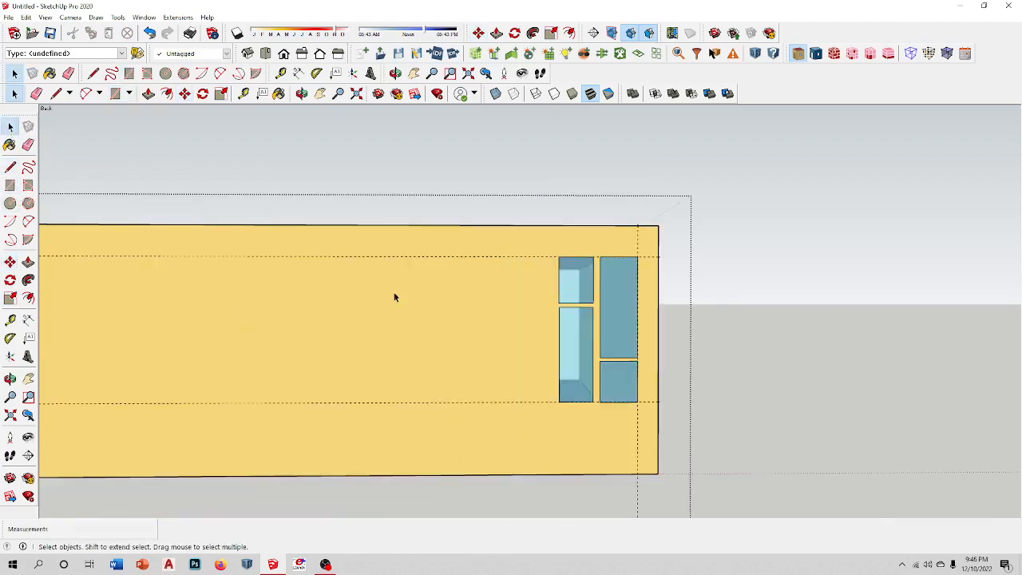
- Copy the four window panes about 4'3" along the wall, keeping them aligned between the horizontal guides
left_click(567, 293)
left_click(583, 349, "shift")
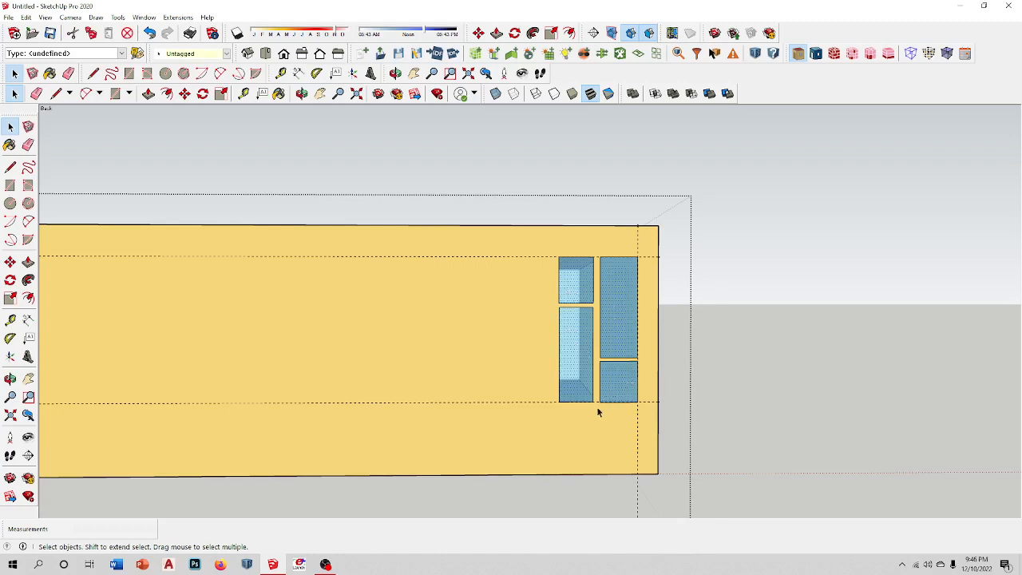
left_click(9, 262)
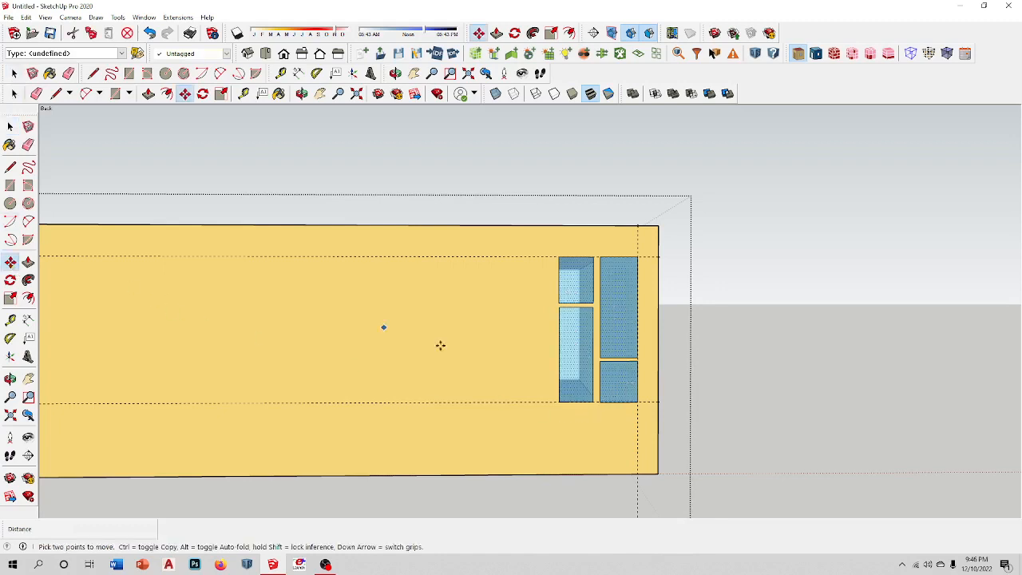
left_click(561, 402)
key("ctrl")
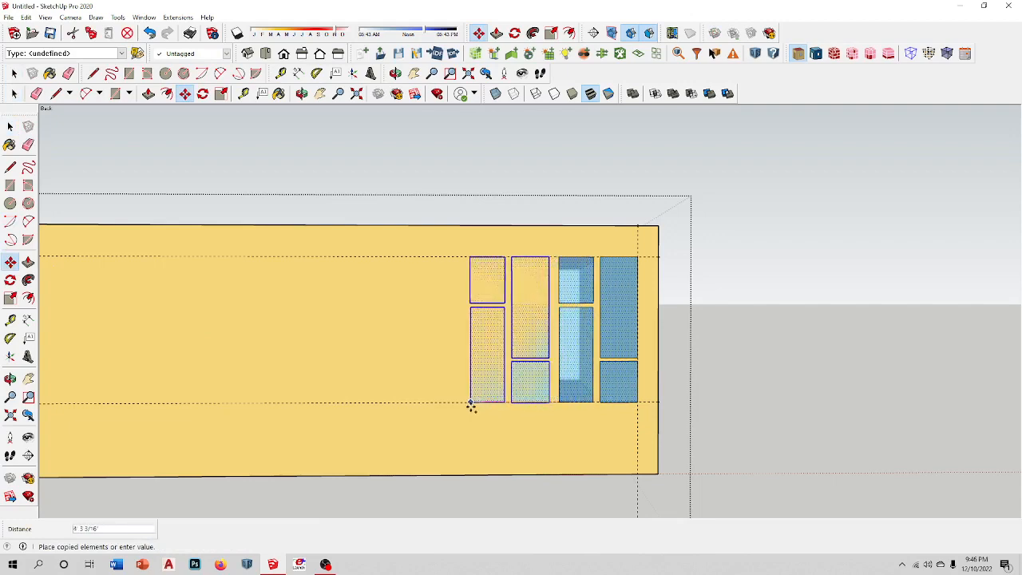
left_click(470, 405)
scroll(535, 412, "down", 3)
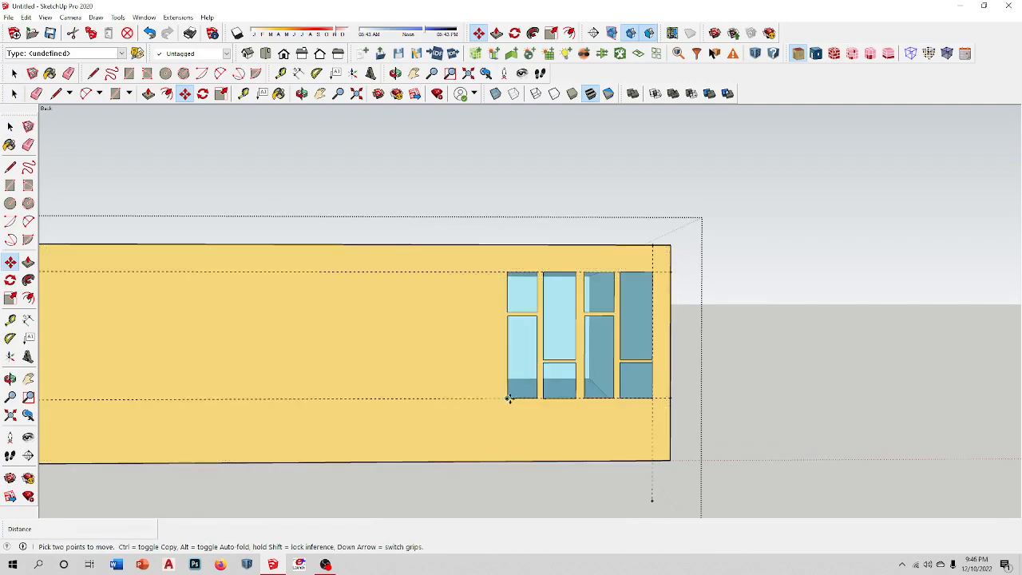
key("space")
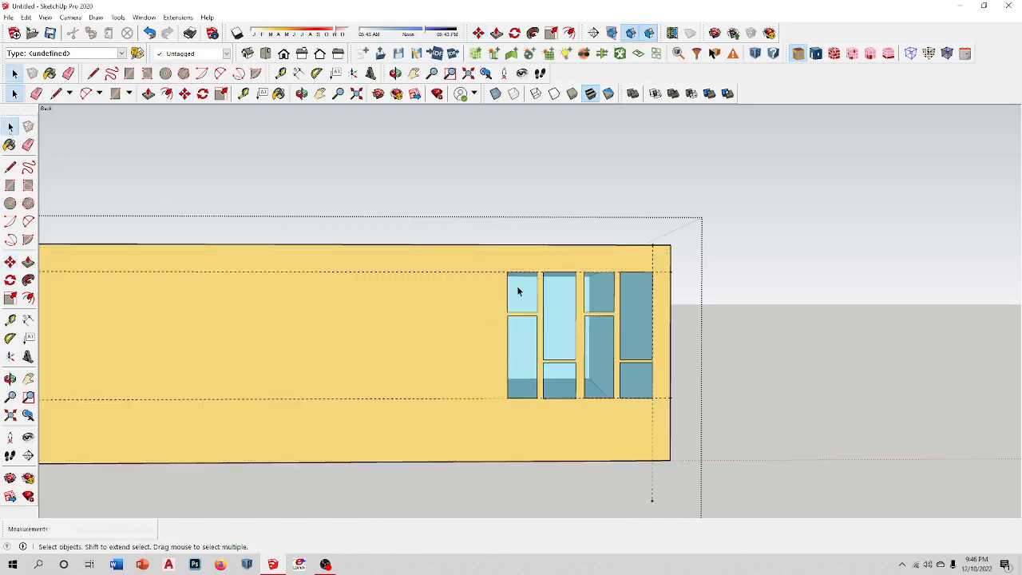
- Copy all eight window panes further along the wall between the horizontal guides, extending the row clear of the originals
left_click(527, 339)
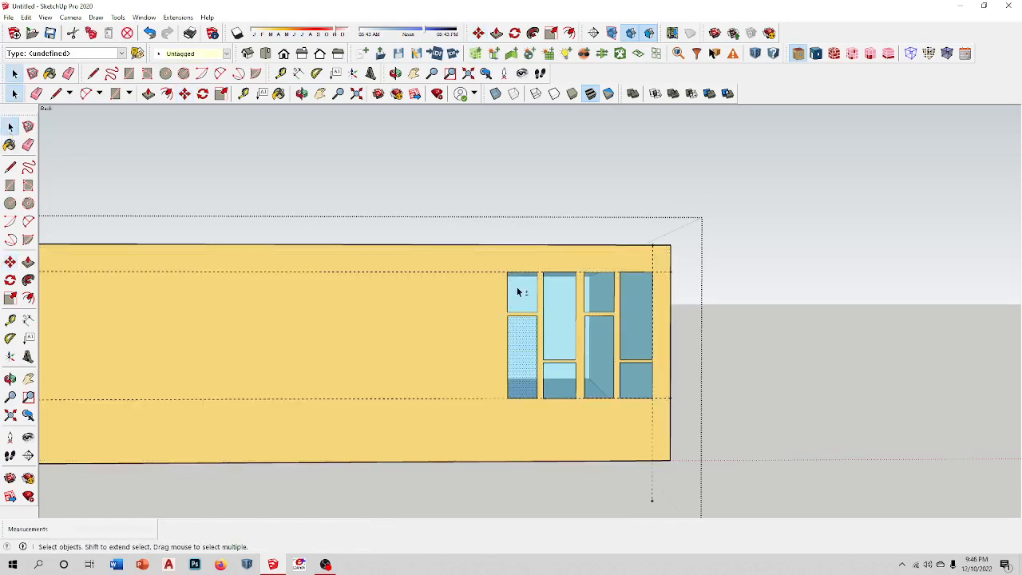
left_click(563, 318, "shift")
left_click(568, 384, "shift")
left_click(592, 378, "shift")
left_click(10, 262)
left_click(506, 397)
key("ctrl")
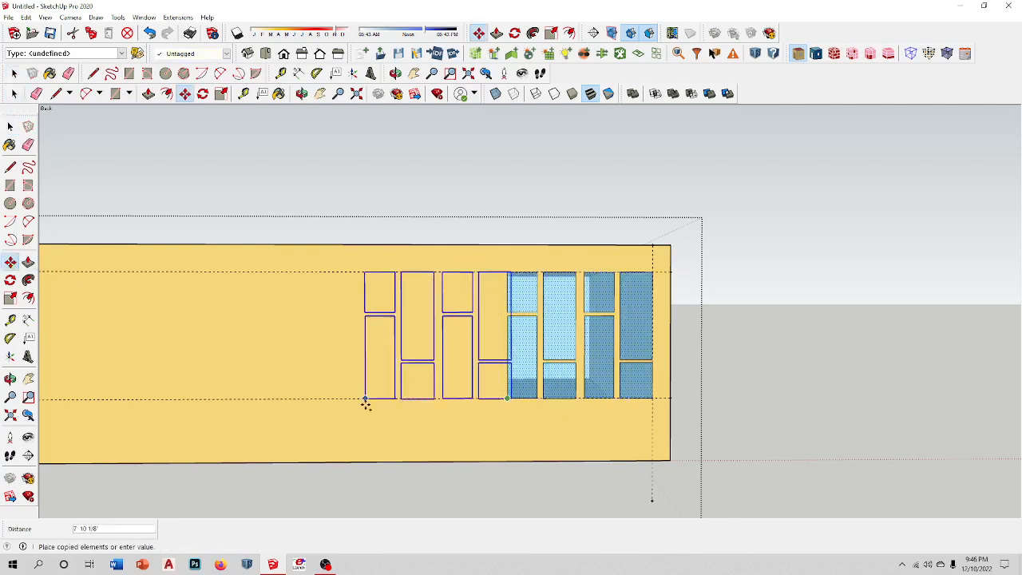
left_click(352, 401)
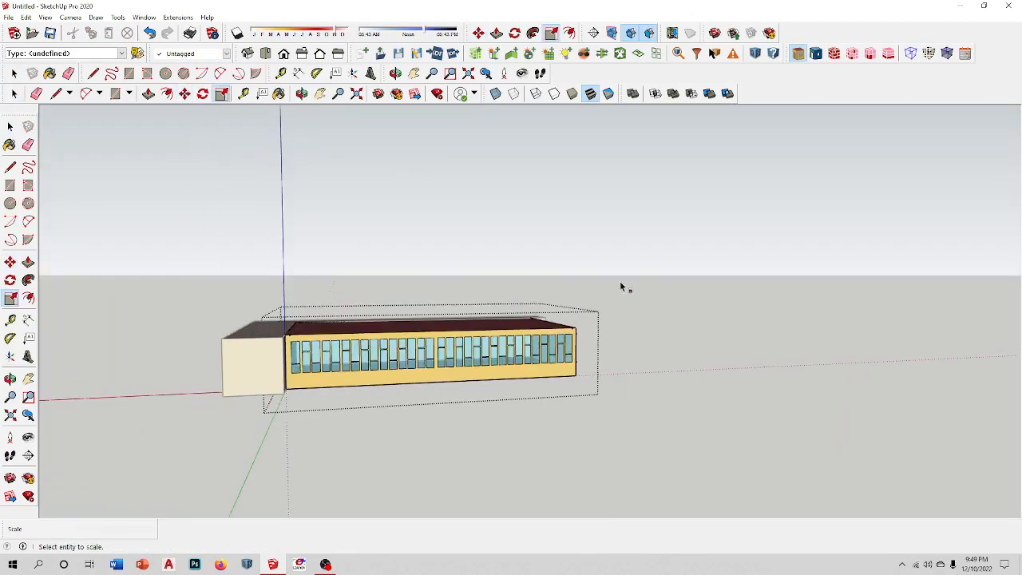
- Hide the rest of the model and draw a door rectangle about 8'9" tall at the base of the studio's corridor-side wall, near its corner
mouse_move(620, 281)
middle_mouse_down()
mouse_move(356, 429)
mouse_move(575, 452)
mouse_move(500, 424)
middle_mouse_up()
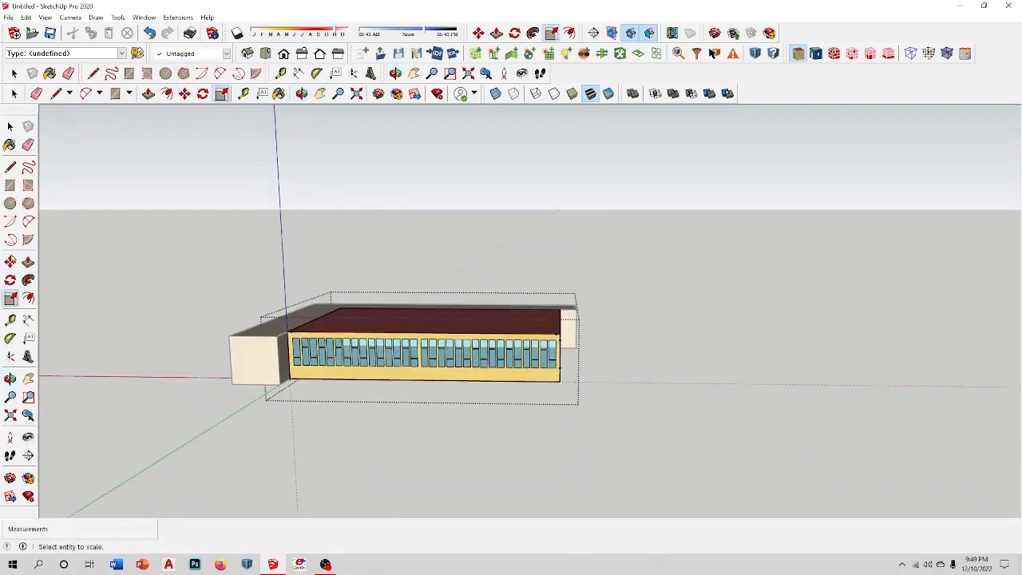
left_click(9, 186)
middle_click_drag(511, 376, 218, 250)
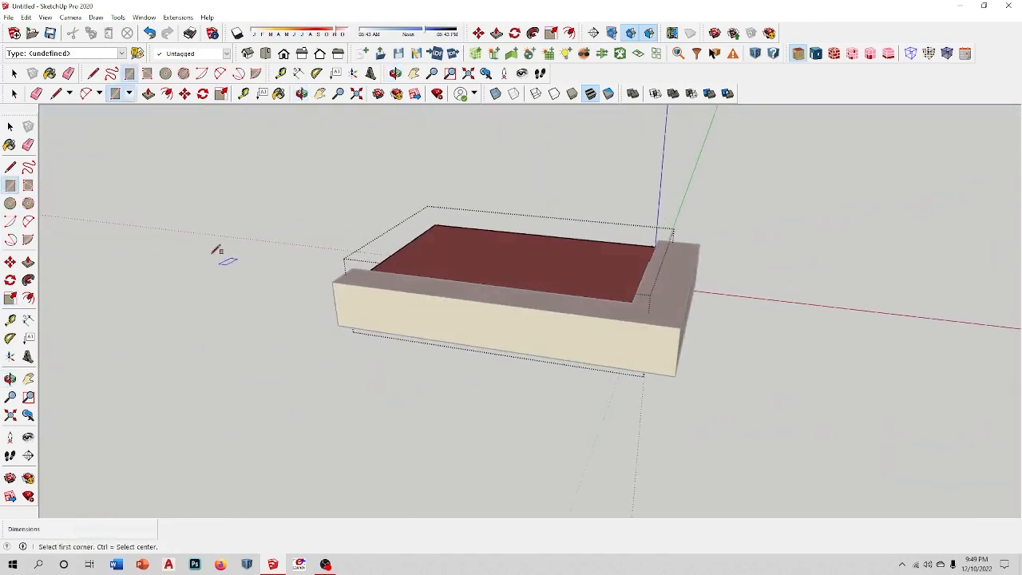
left_click(9, 127)
left_click(910, 54)
scroll(621, 333, "up", 5)
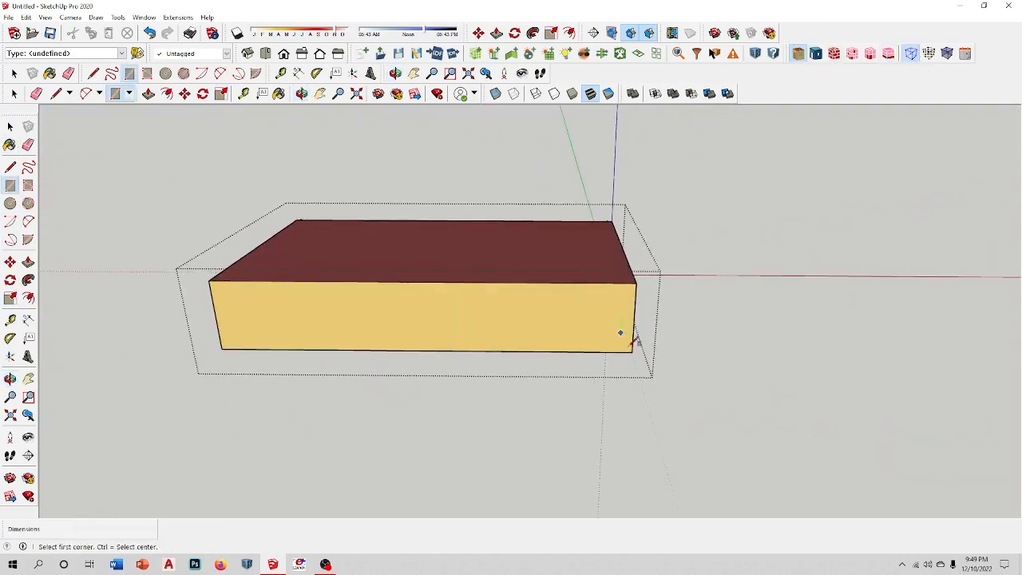
left_click(623, 363)
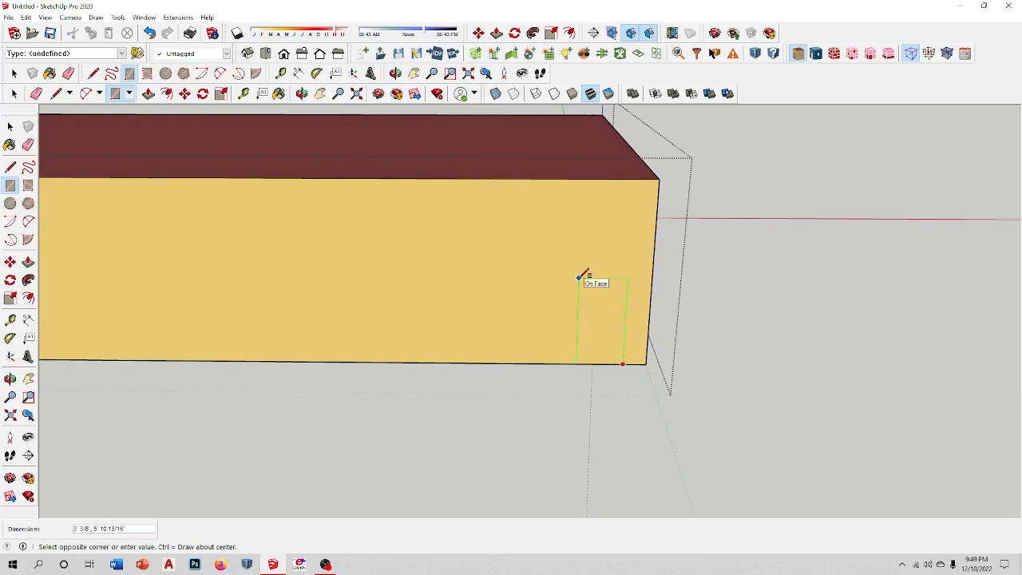
left_click(547, 232)
scroll(589, 306, "down", 3)
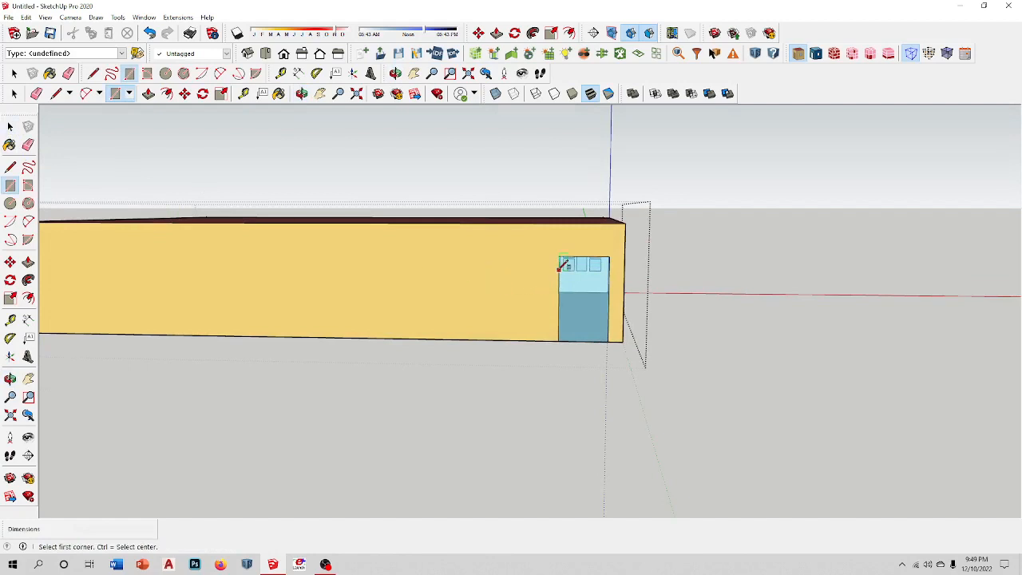
- In the OpenStudio Inspector, set the new opening's sub surface type to Door and rename it Door
scroll(561, 266, "up", 1)
left_click(11, 128)
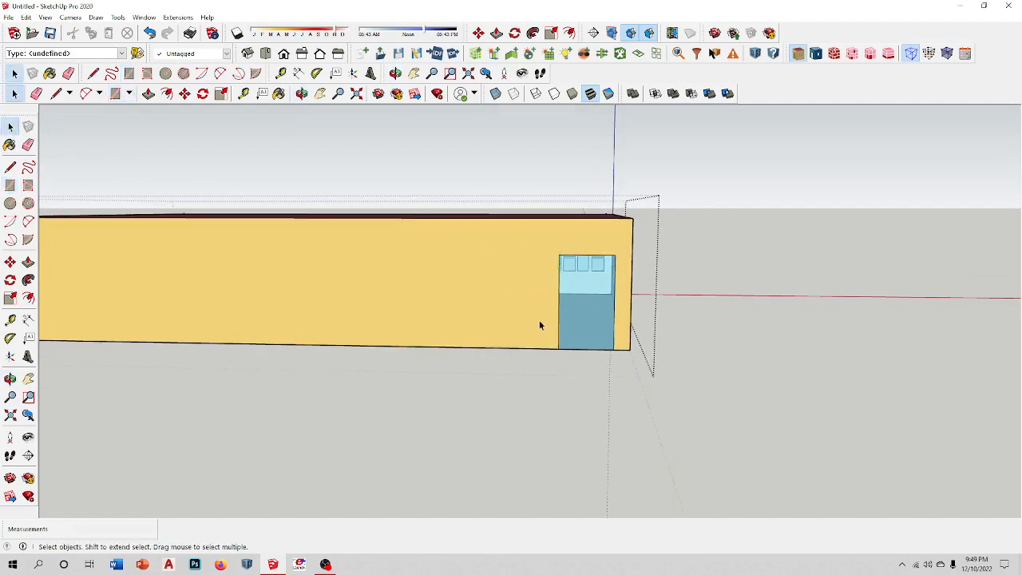
double_click(597, 280)
left_click(678, 54)
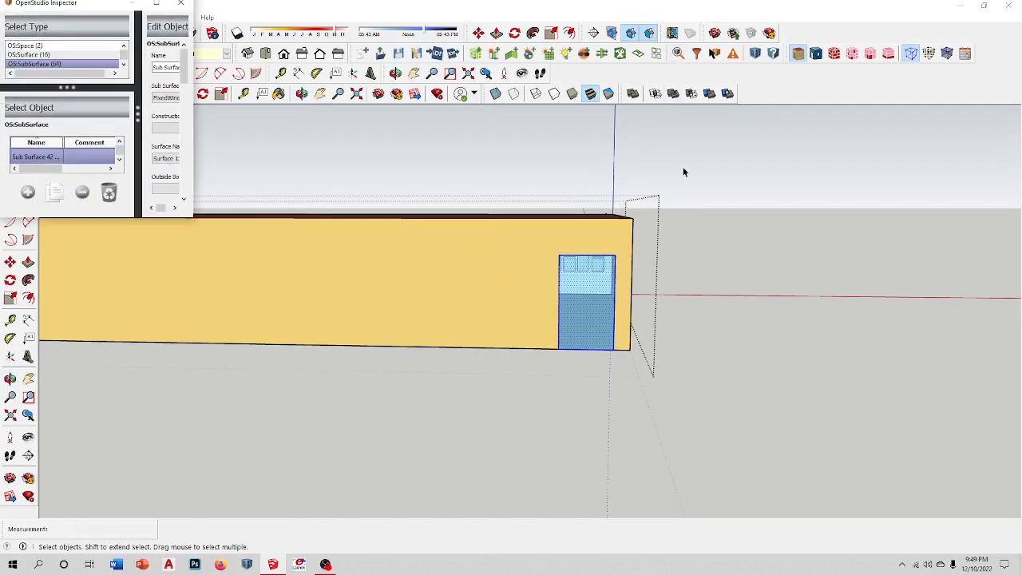
left_click(159, 5)
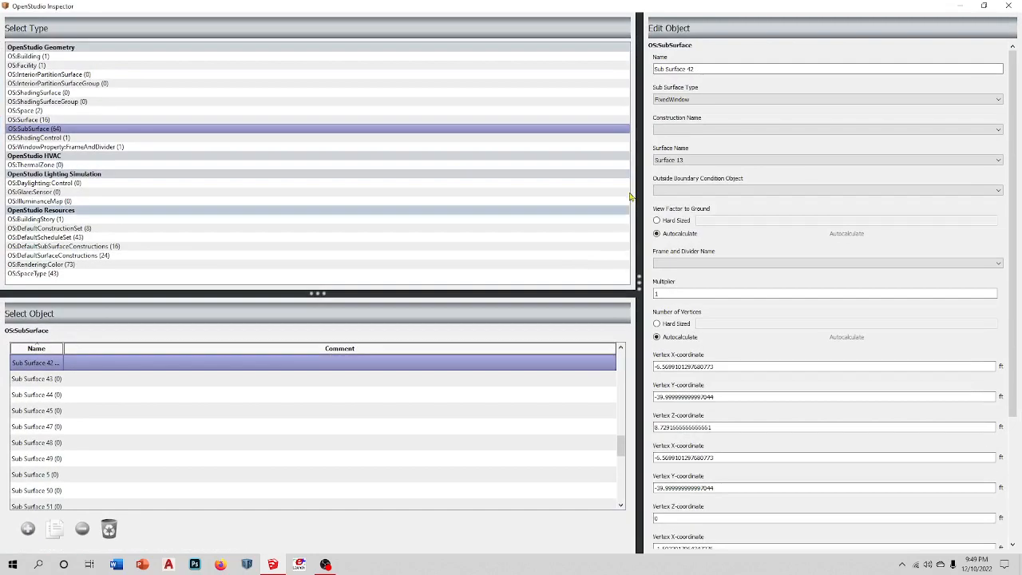
left_click(740, 100)
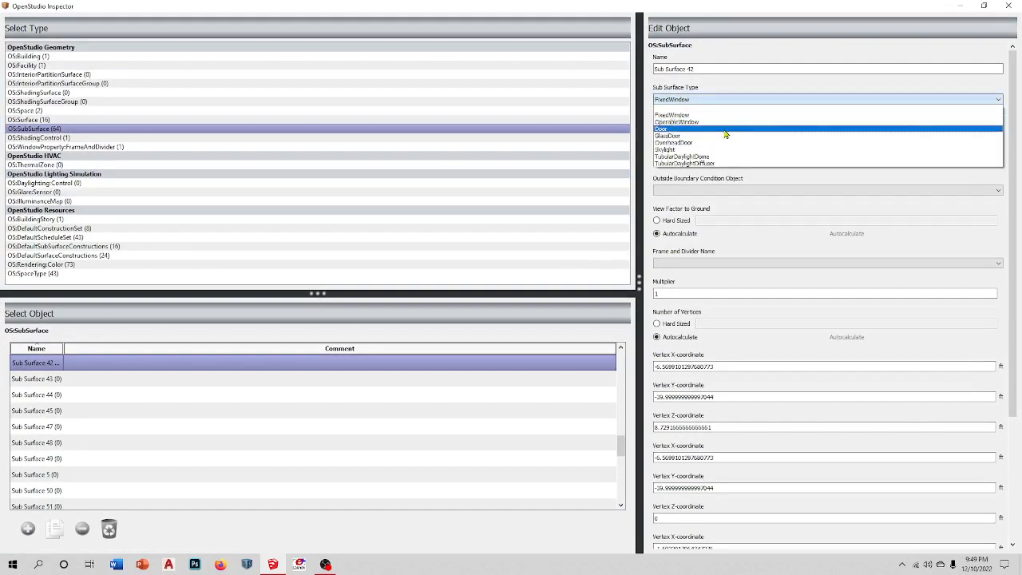
left_click(724, 129)
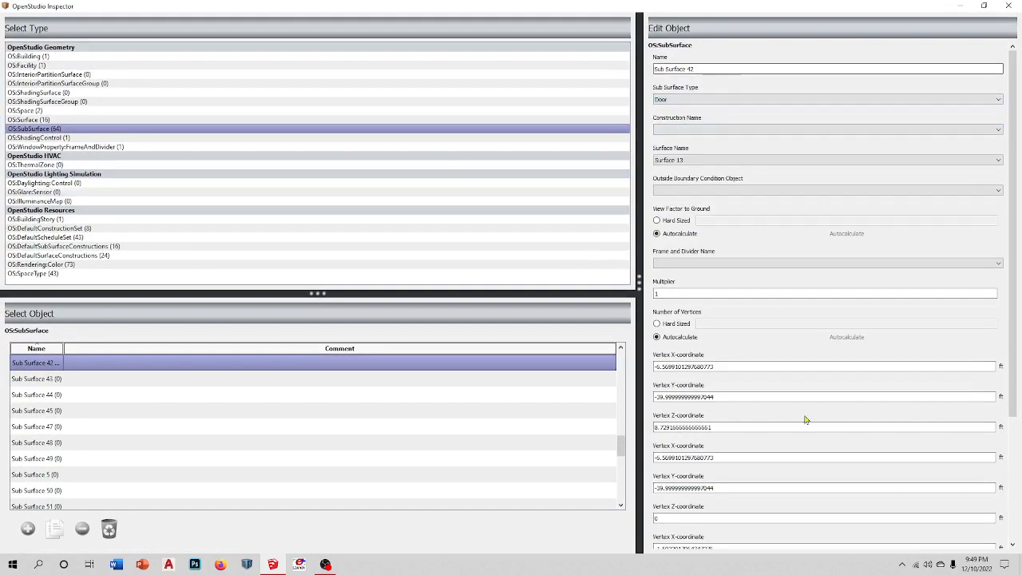
left_click(713, 70)
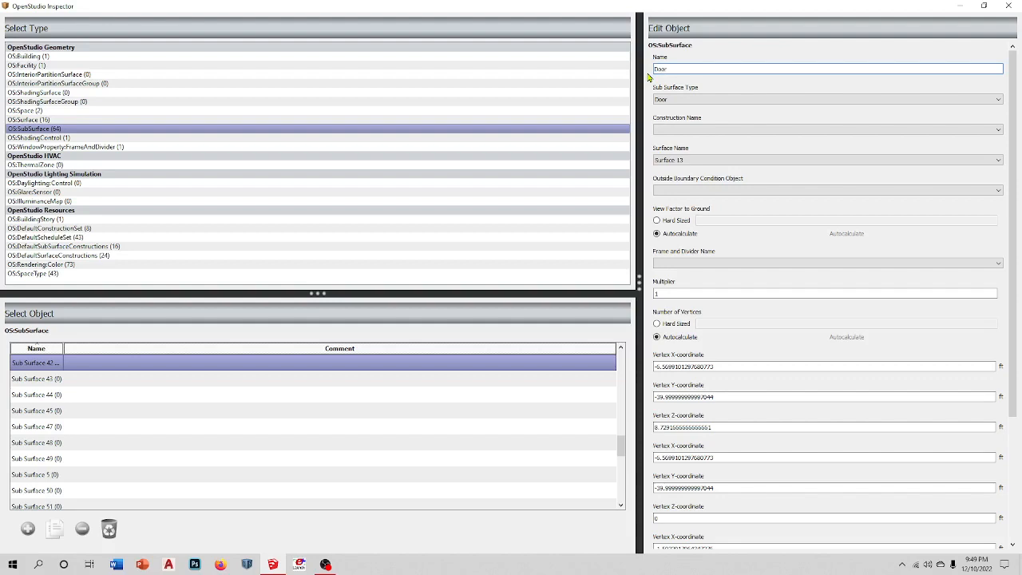
left_click(1006, 6)
- Place a horizontal guide line from the door's upper corner along the wall, extending past the wall's far end
mouse_move(679, 377)
middle_mouse_down()
mouse_move(554, 406)
mouse_move(582, 377)
middle_mouse_up()
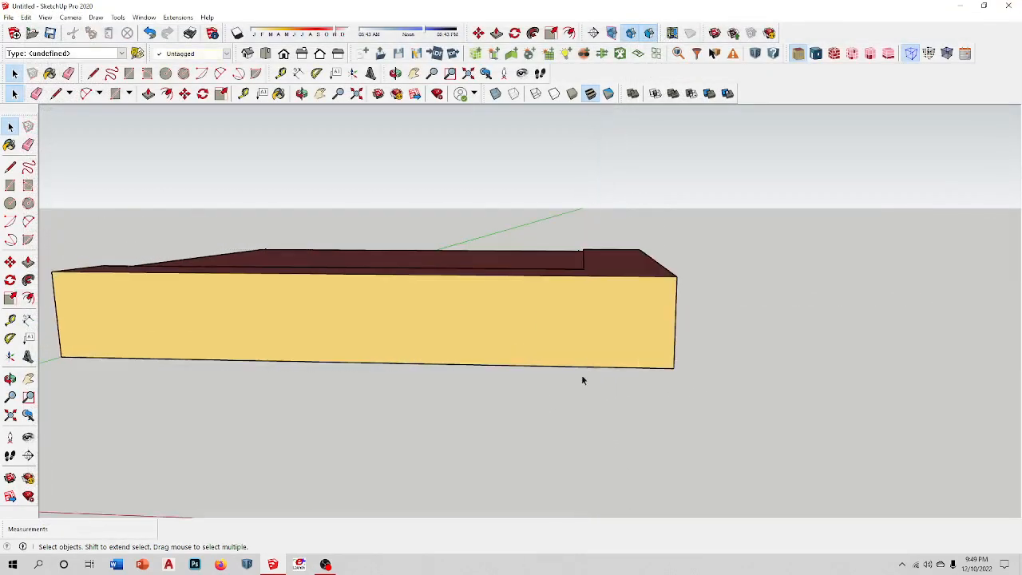
middle_click_drag(505, 411, 588, 358)
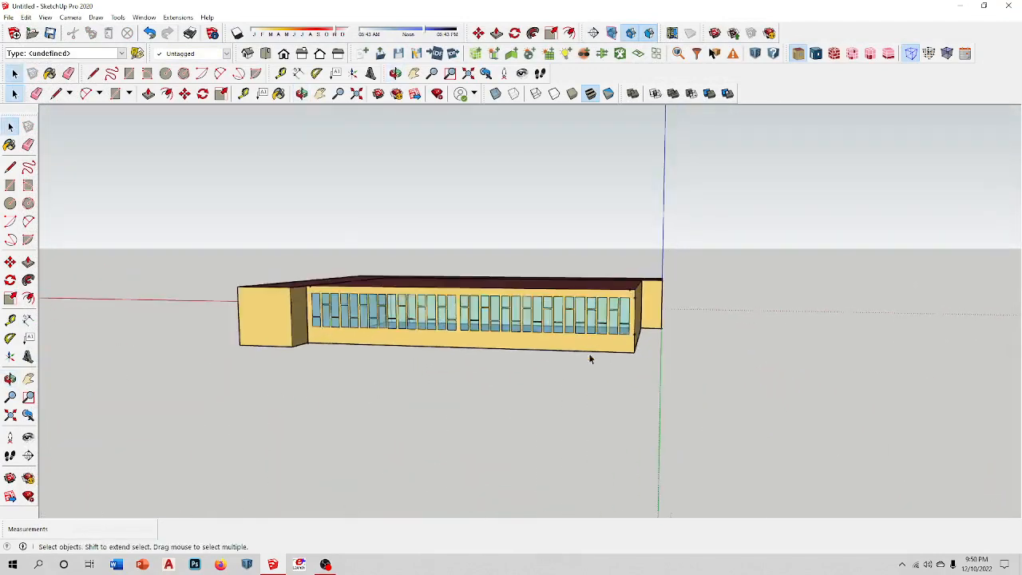
middle_click_drag(410, 351, 210, 321)
left_click(10, 185)
scroll(550, 373, "up", 4)
middle_click_drag(615, 376, 734, 326)
scroll(680, 289, "up", 2)
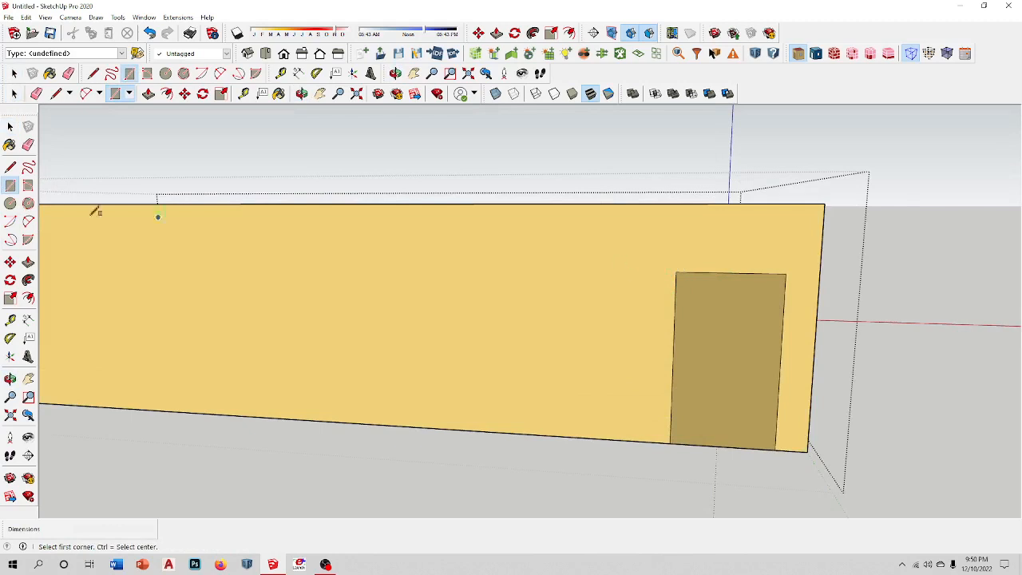
left_click(11, 319)
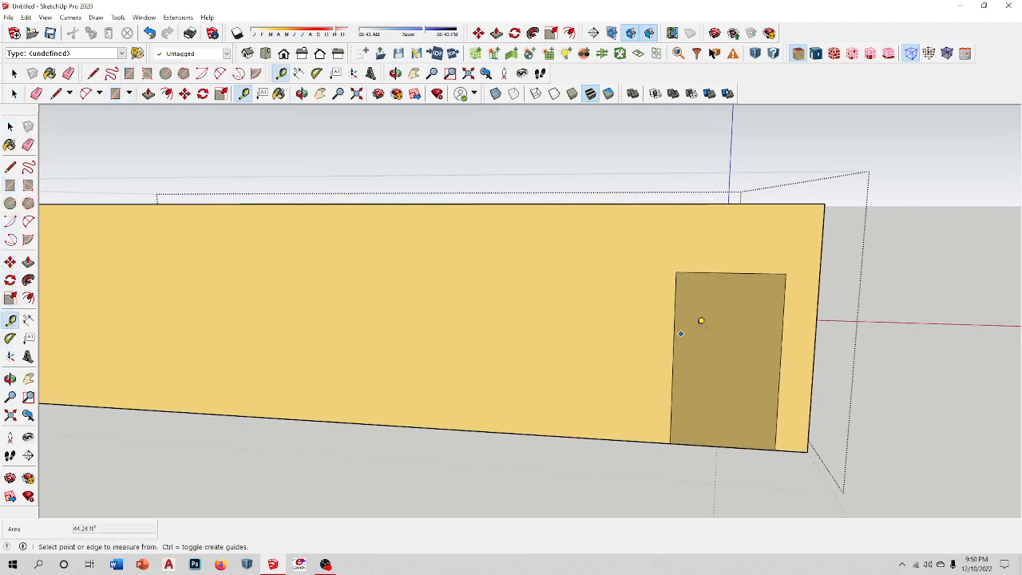
left_click(671, 270)
scroll(868, 357, "down", 4)
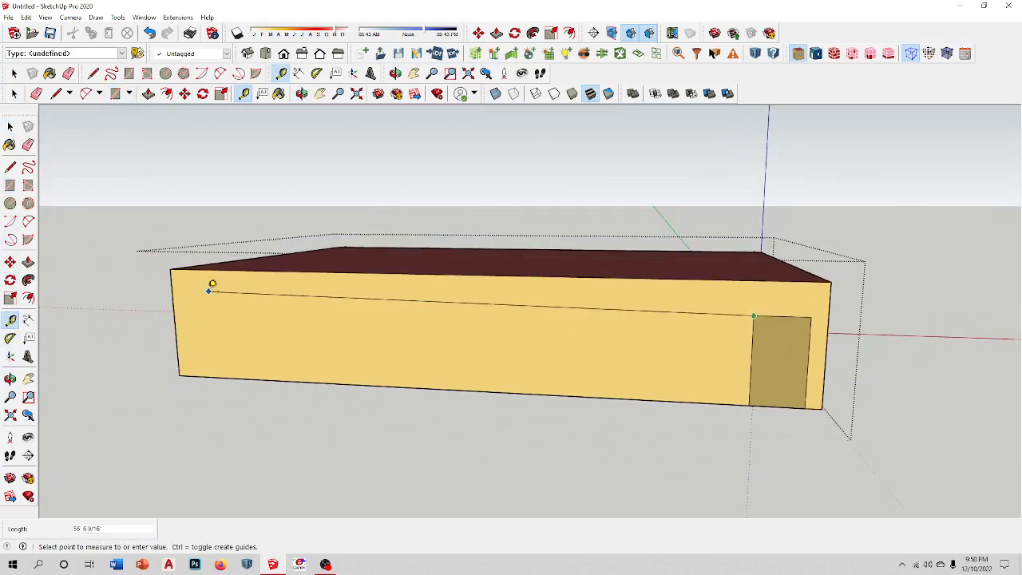
left_click(140, 299)
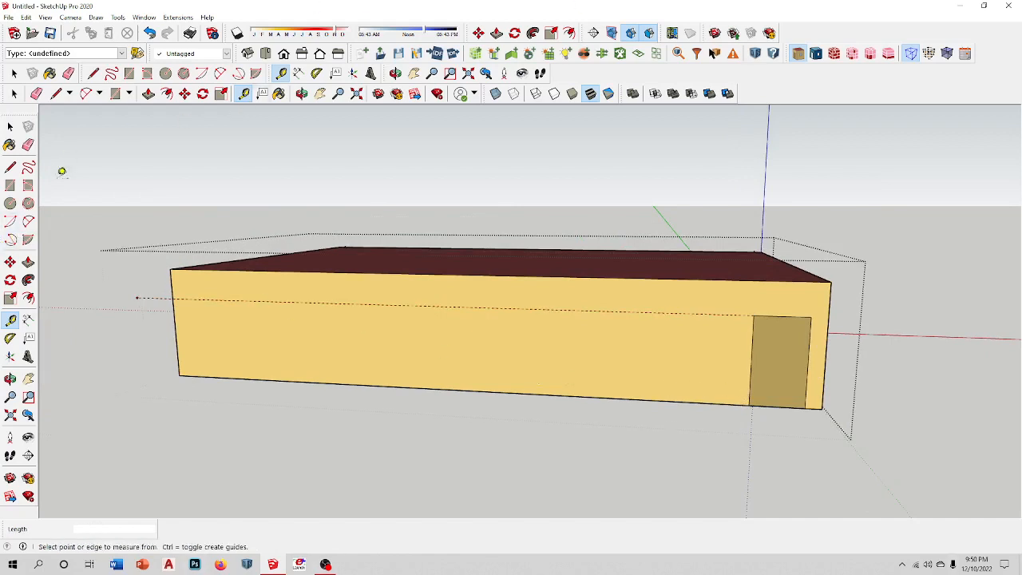
- Draw a square window about 4'5" wide beside the door, just under the guide line
key("r")
scroll(657, 365, "up", 5)
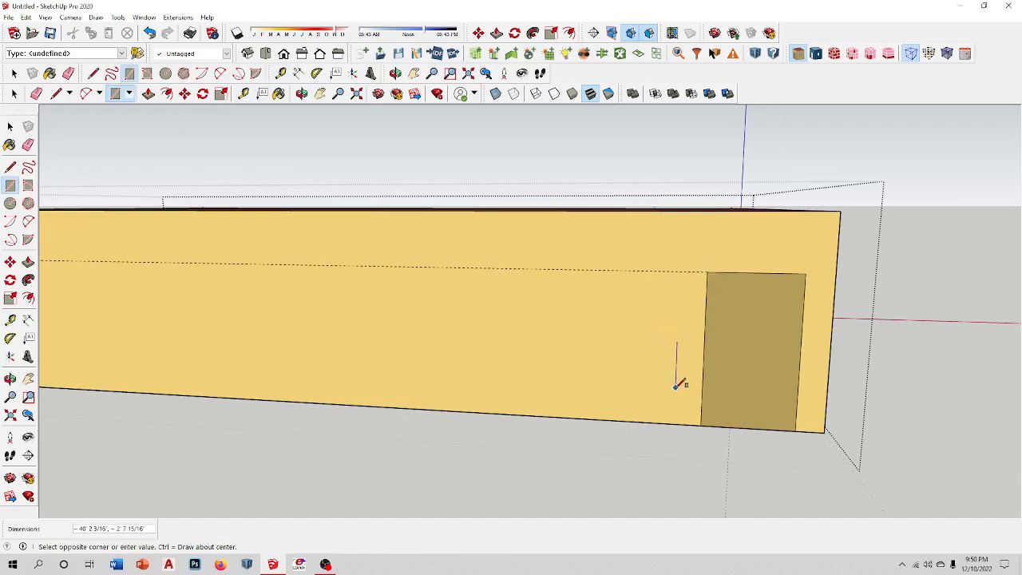
scroll(630, 351, "down", 5)
middle_click_drag(288, 325, 309, 320)
scroll(723, 372, "up", 6)
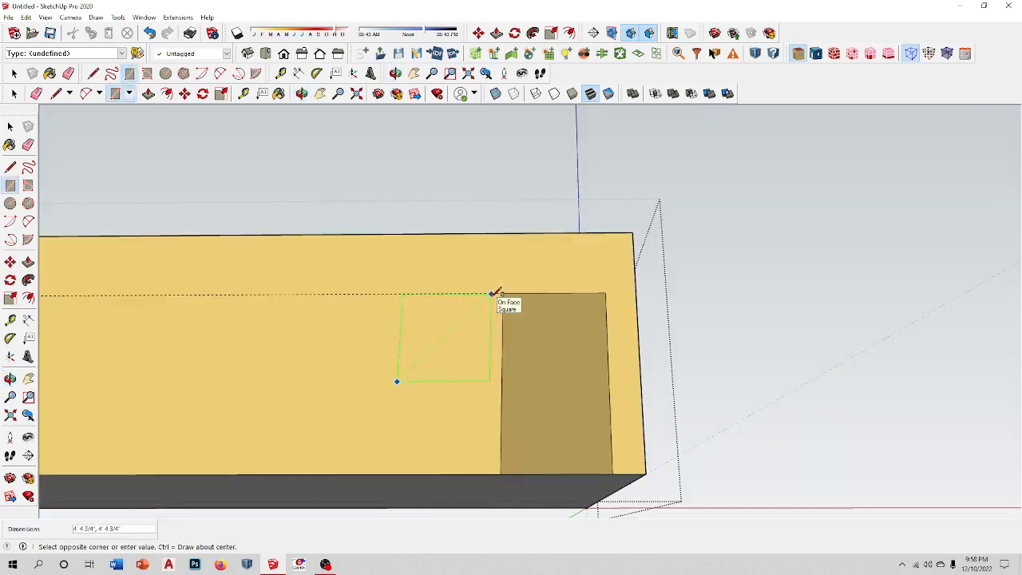
left_click(491, 297)
- Move the window's side edge slightly away from the door and its top edge about 9/16" onto the guide line
left_click(9, 262)
scroll(405, 332, "up", 3)
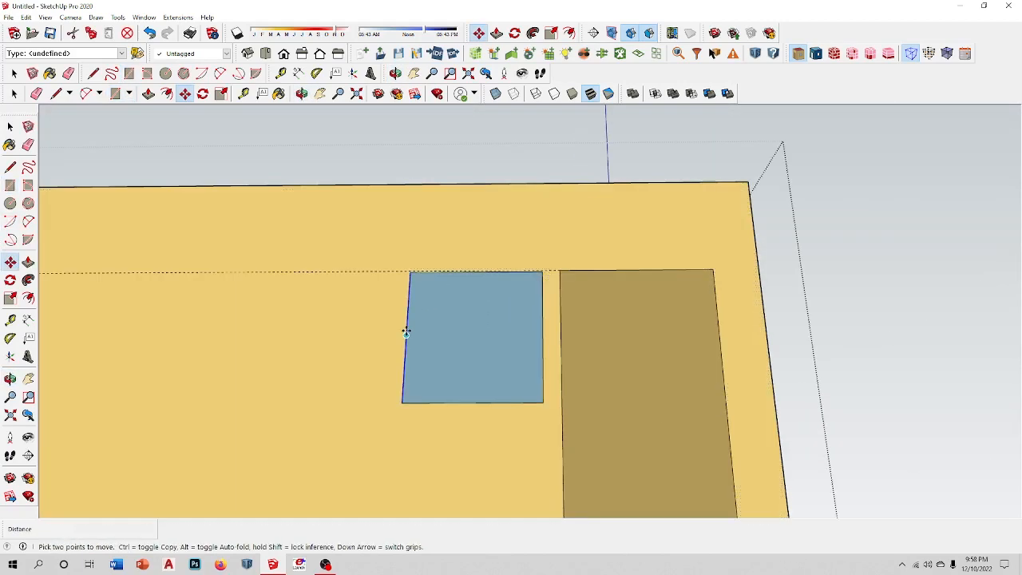
left_click(406, 332)
left_click(397, 331)
scroll(546, 333, "down", 2)
scroll(524, 319, "up", 6)
middle_click_drag(490, 325, 503, 350)
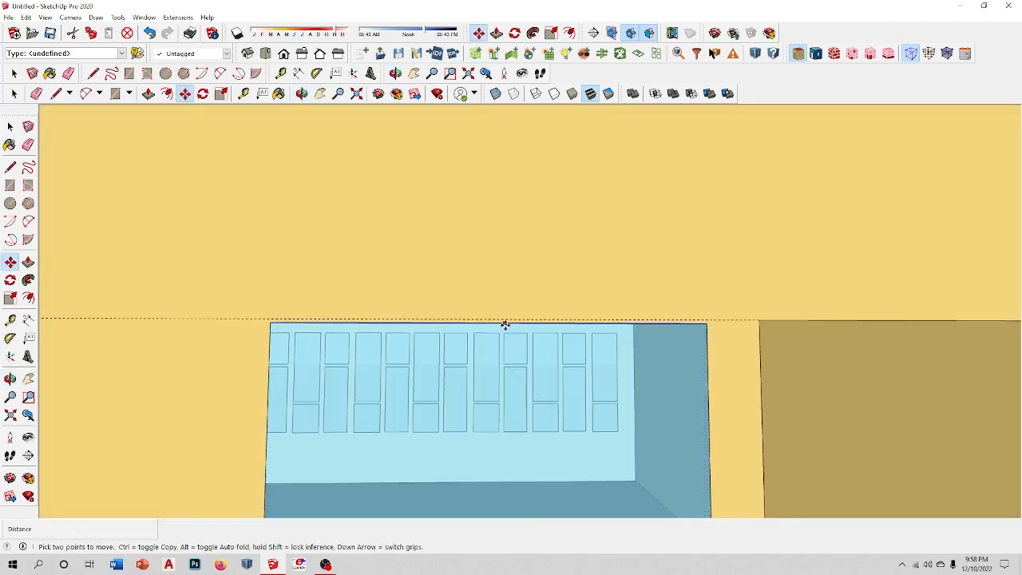
scroll(505, 320, "up", 3)
scroll(505, 332, "down", 2)
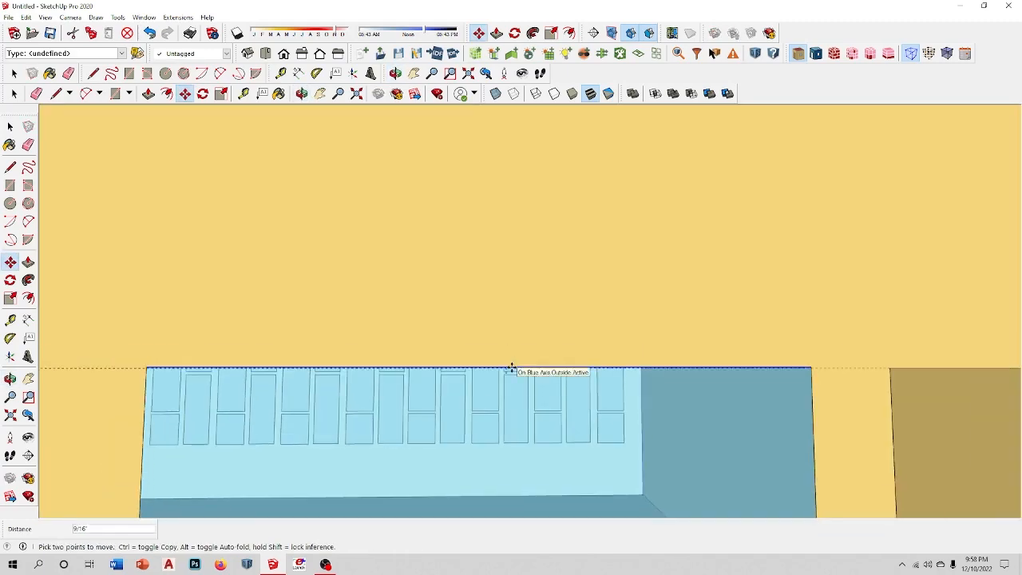
left_click(511, 367)
scroll(619, 321, "down", 3)
scroll(618, 321, "down", 4)
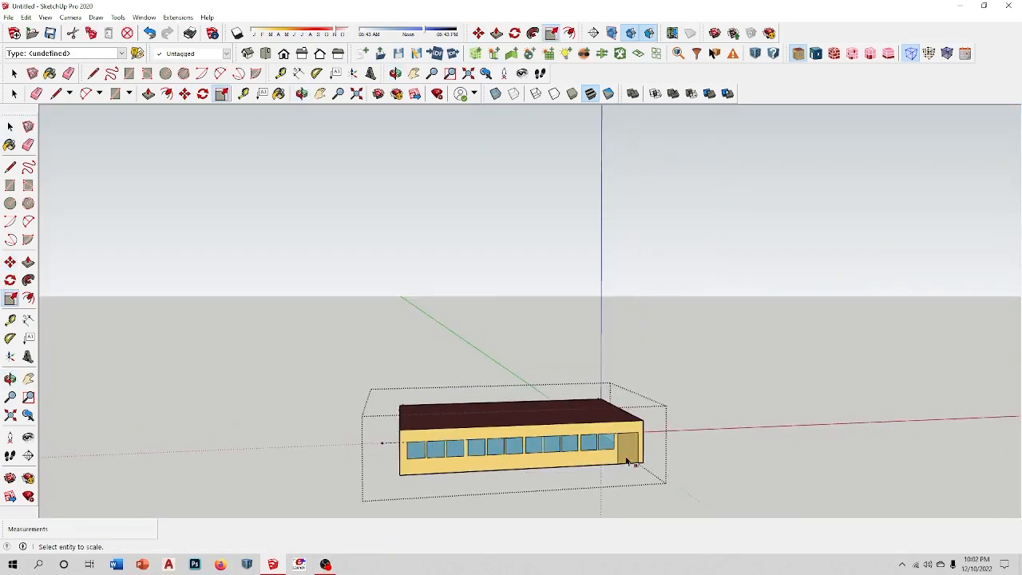
- Open the corridor space for editing and draw a large window rectangle covering most of its narrow end wall near the origin
scroll(626, 461, "up", 2)
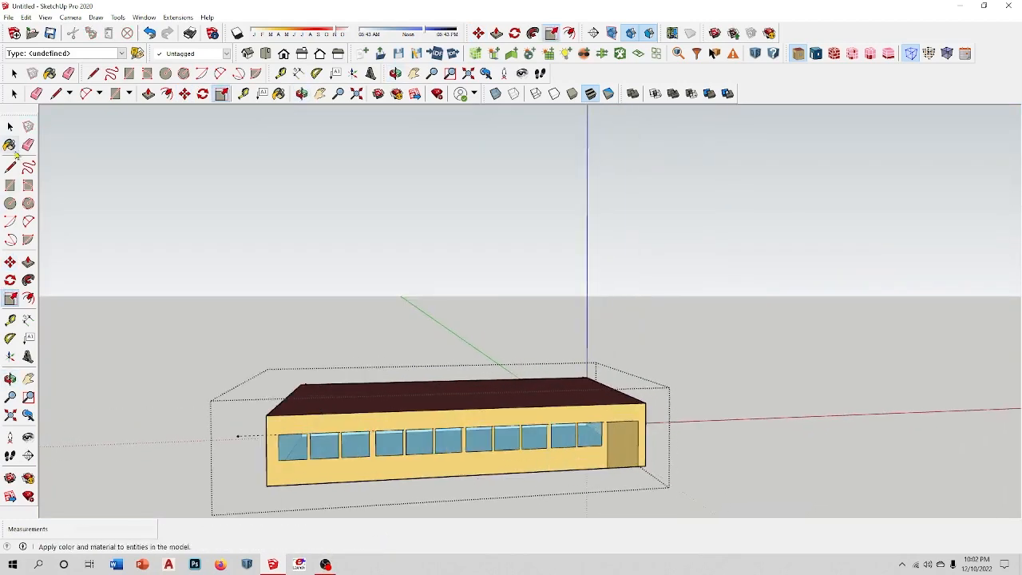
left_click(10, 127)
key("Escape")
middle_click_drag(447, 446, 634, 442)
middle_click_drag(352, 440, 644, 467)
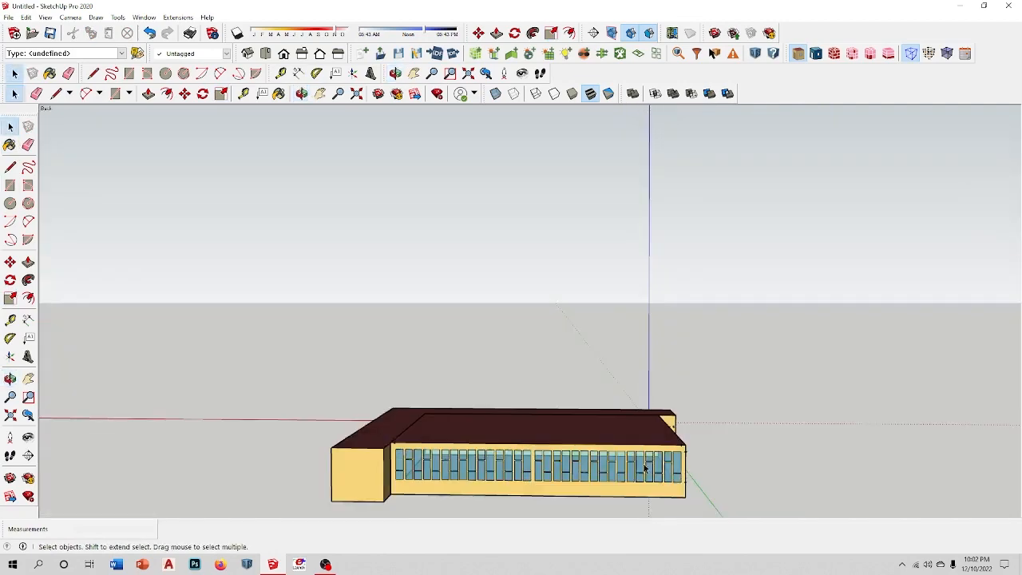
key("s")
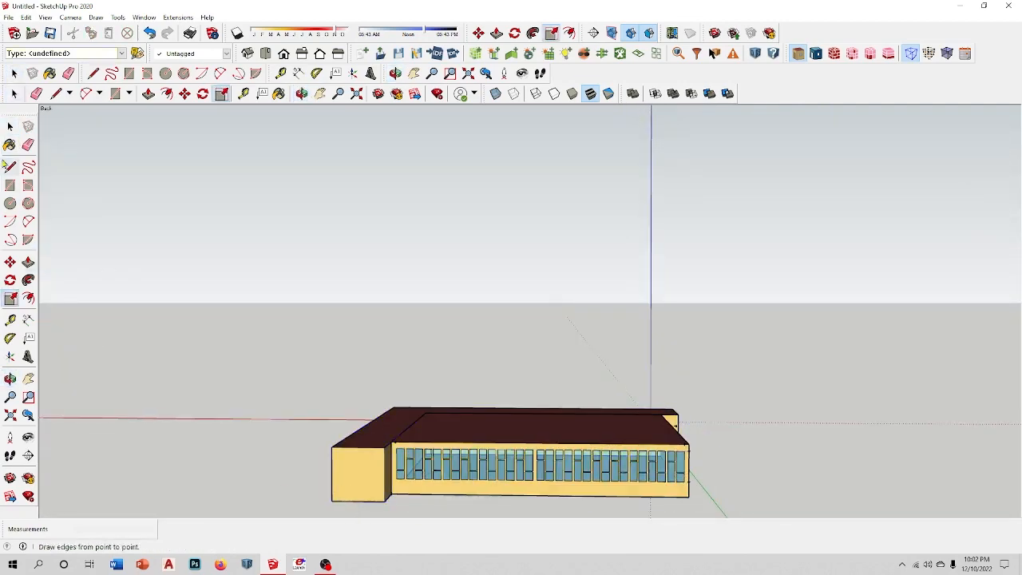
left_click(10, 127)
double_click(344, 484)
left_click(10, 185)
middle_click_drag(336, 479, 496, 436)
left_click(412, 418)
left_click(381, 379)
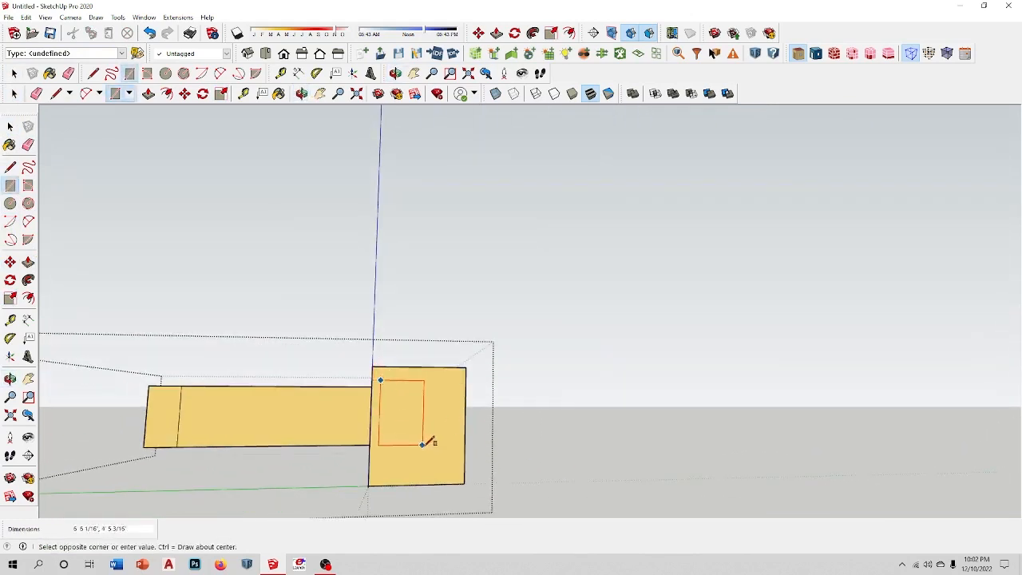
left_click(458, 471)
- Set the sub surface type of the lower pane in the end column of the studio's exterior window row to OperableWindow
middle_click_drag(458, 472, 678, 424)
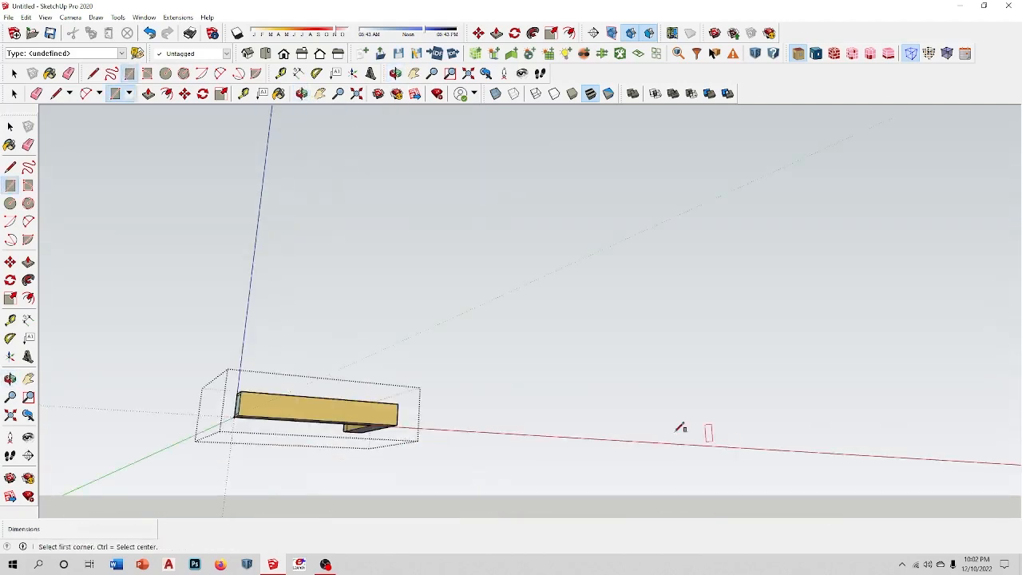
key("space")
middle_click_drag(383, 272, 424, 447)
key("s")
scroll(445, 415, "up", 3)
key("Escape")
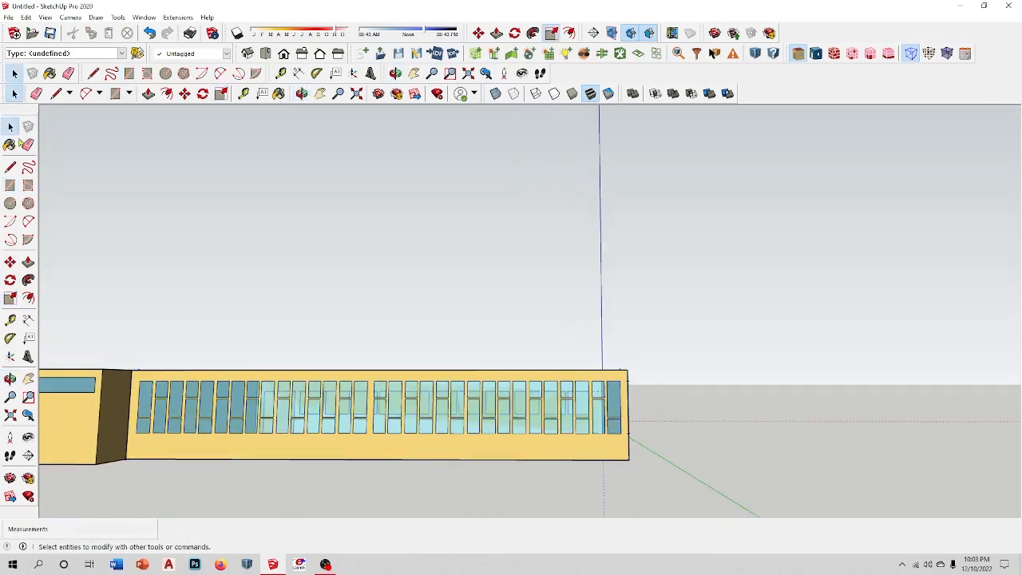
key("space")
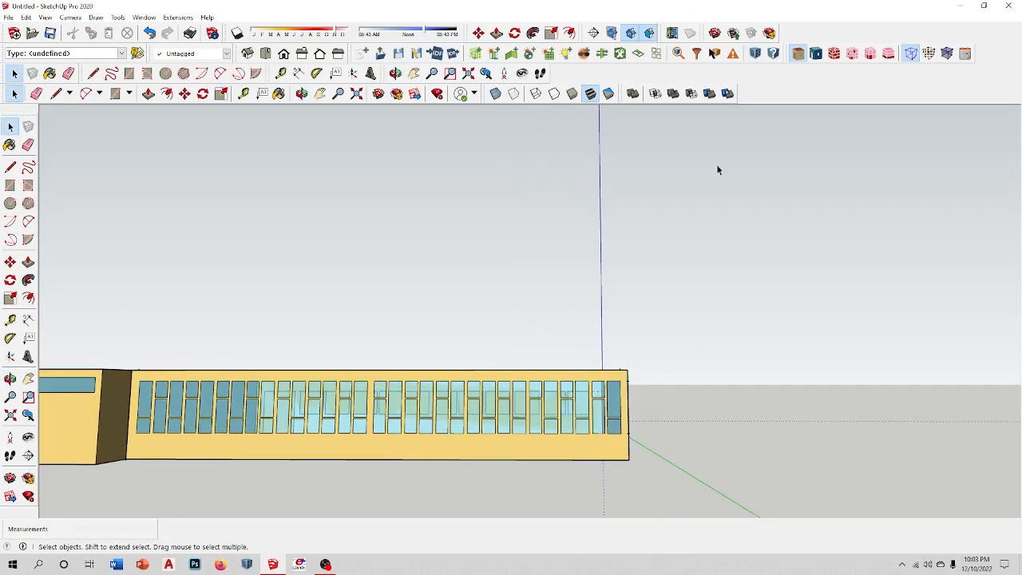
left_click(617, 415)
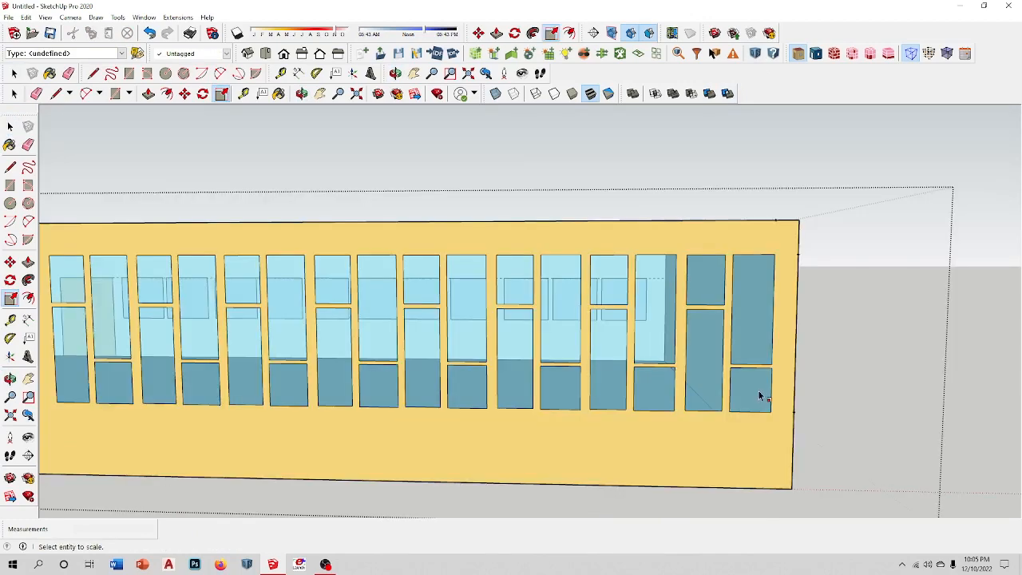
left_click(9, 126)
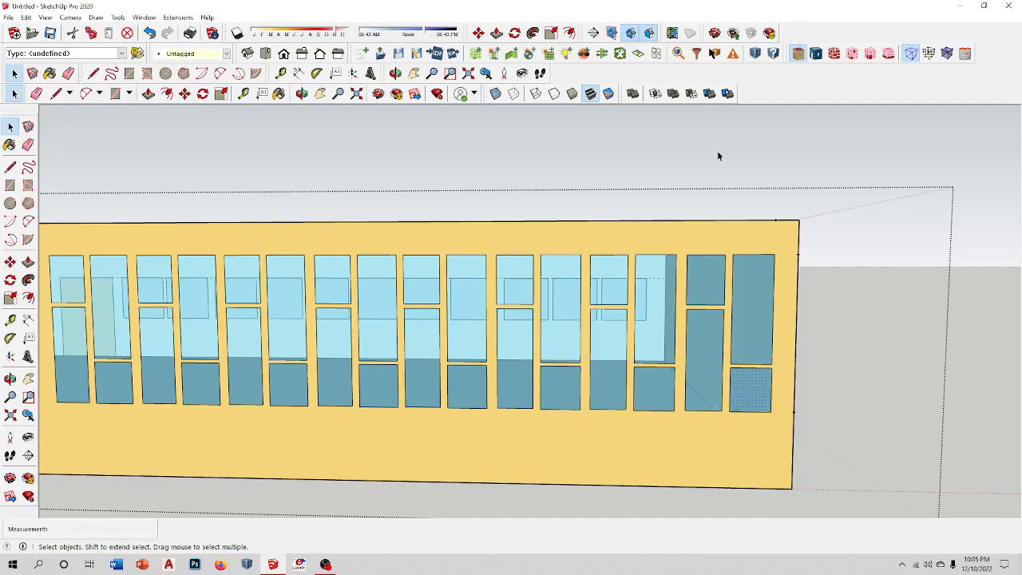
left_click(678, 53)
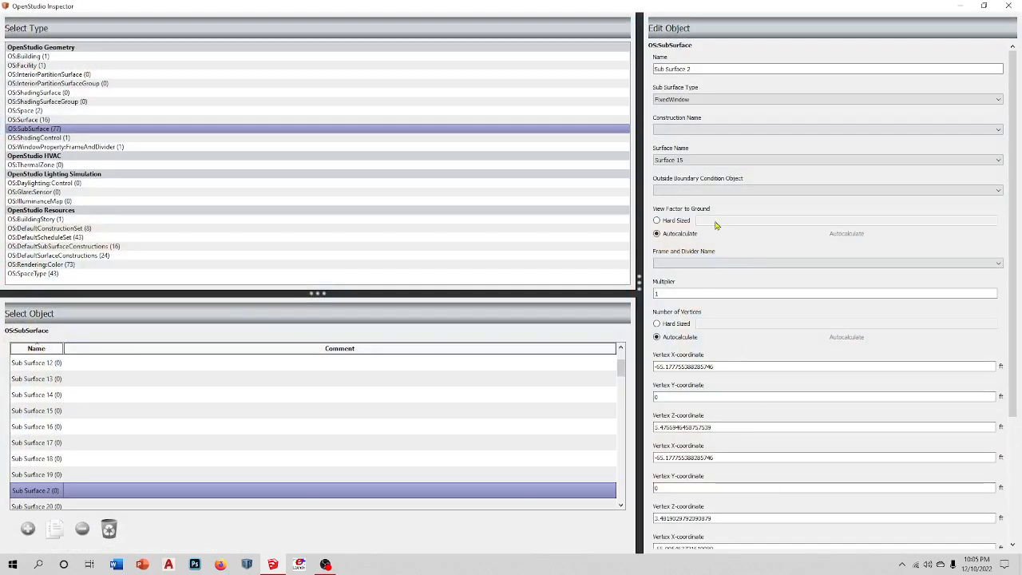
left_click(719, 100)
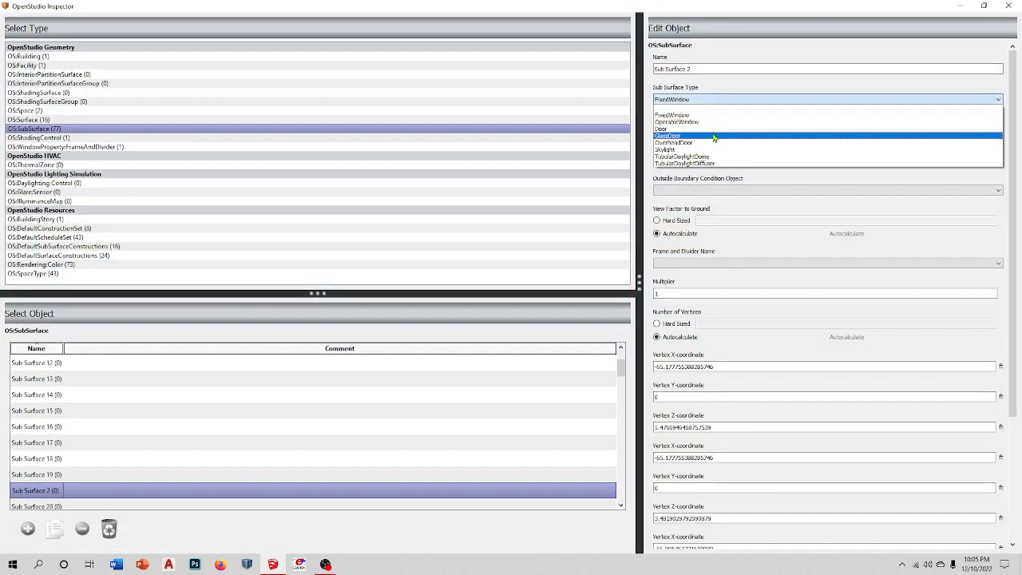
left_click(695, 121)
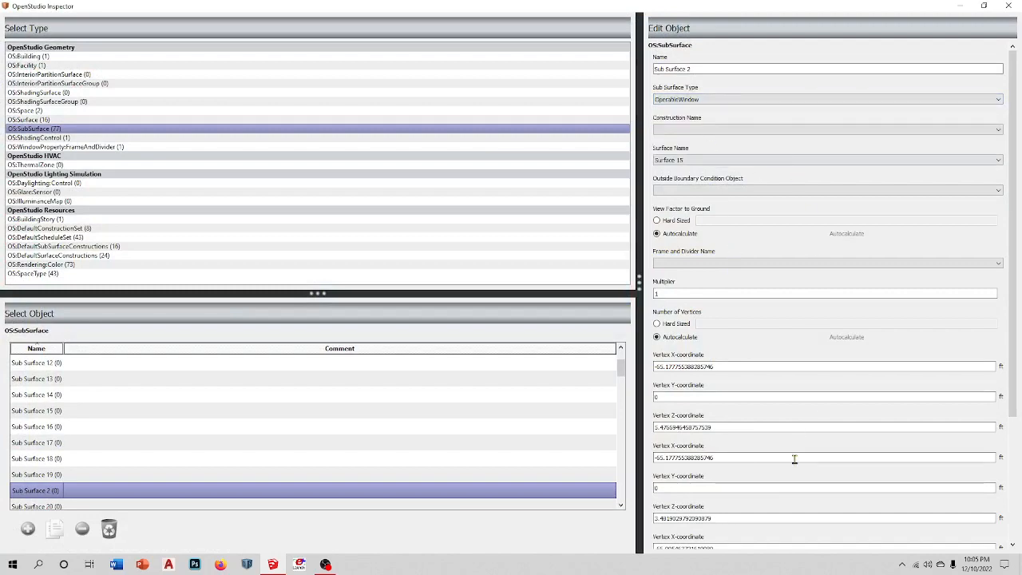
- Set the sub surface type of the tall lower pane in the second column from the window row's end to OperableWindow
left_click(1009, 6)
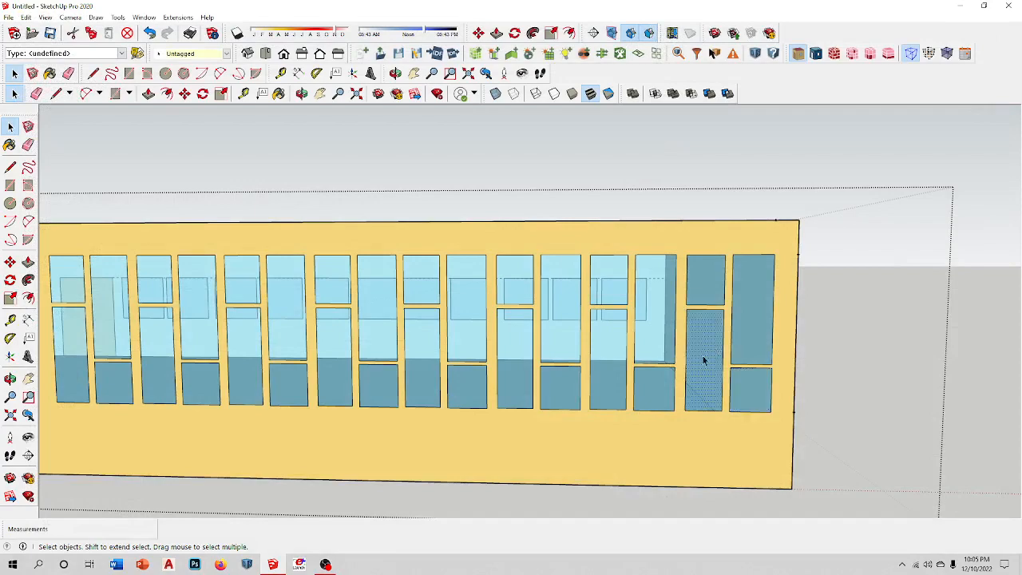
left_click(678, 55)
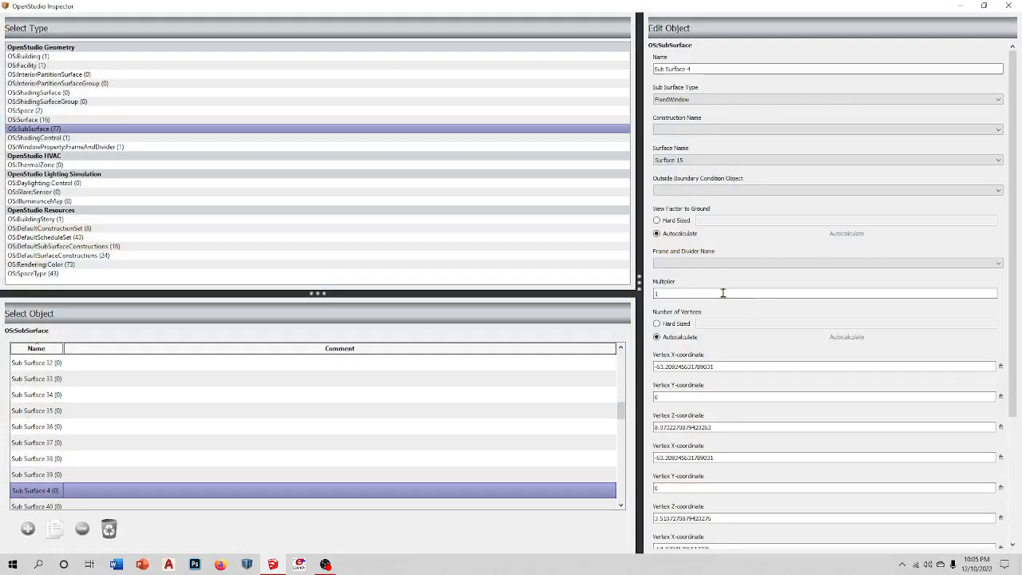
left_click(721, 99)
left_click(703, 111)
left_click(1009, 5)
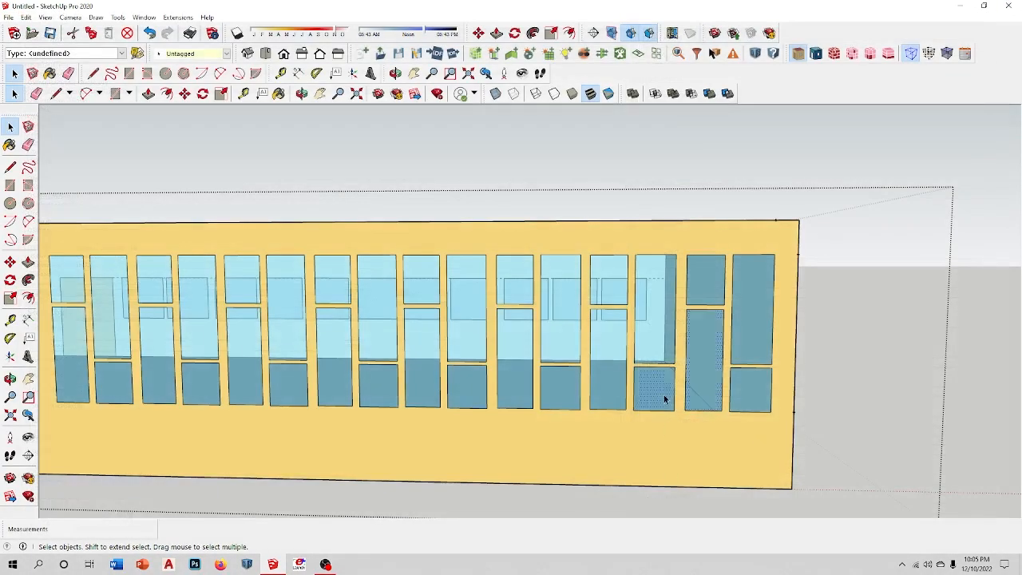
- Set the sub surface type of the short lower pane in the third column from the row's end to OperableWindow
left_click(678, 55)
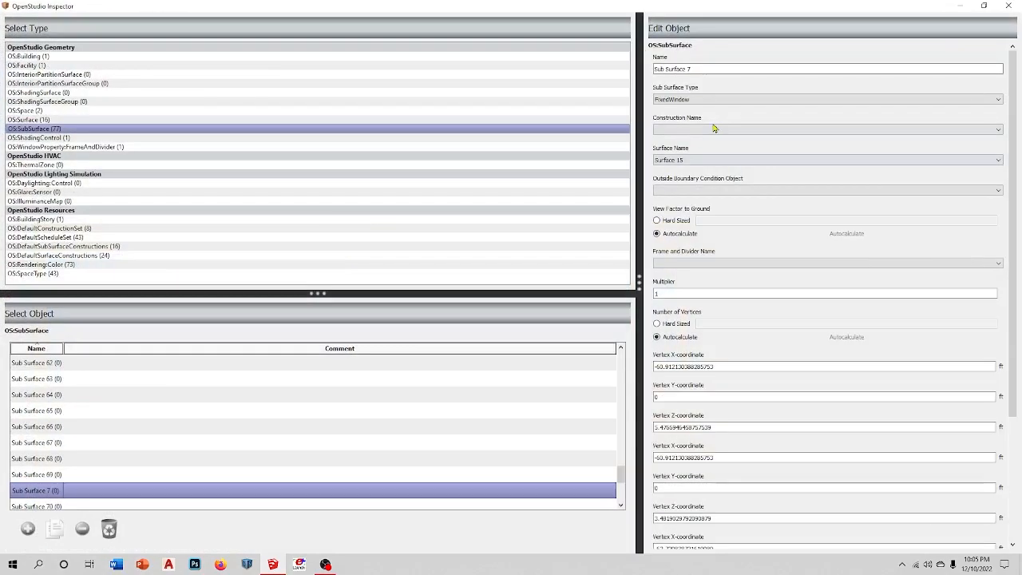
left_click(712, 100)
left_click(709, 121)
left_click(1008, 5)
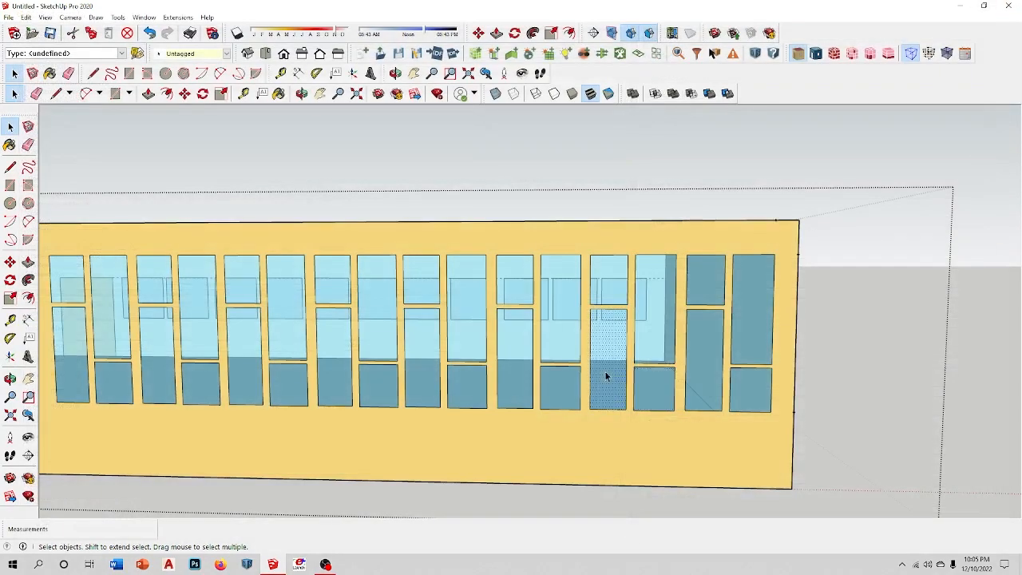
- Set the sub surface type of the tall lower pane in the fourth column from the row's end to OperableWindow
left_click(679, 53)
left_click(711, 100)
left_click(681, 131)
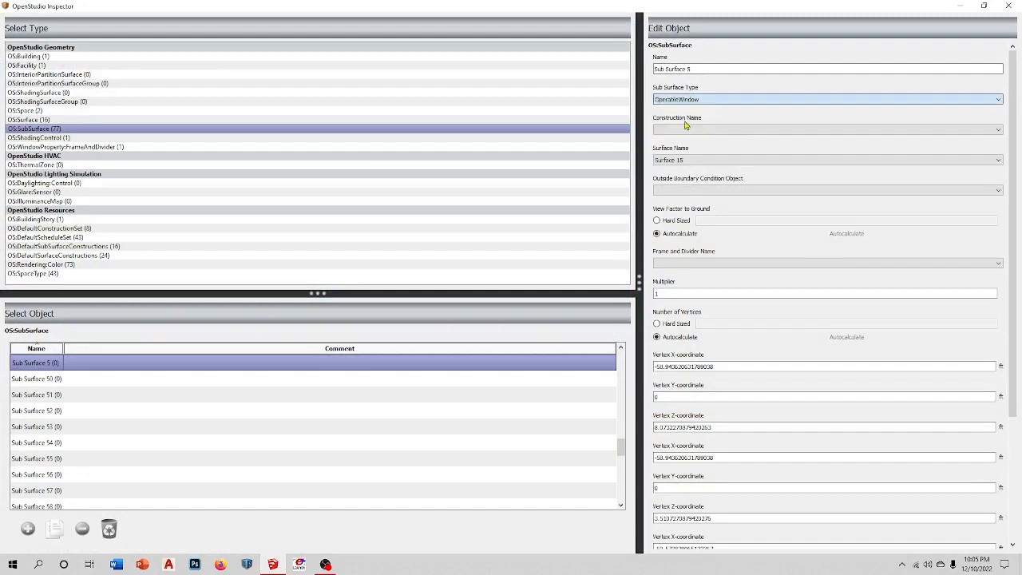
left_click(1009, 6)
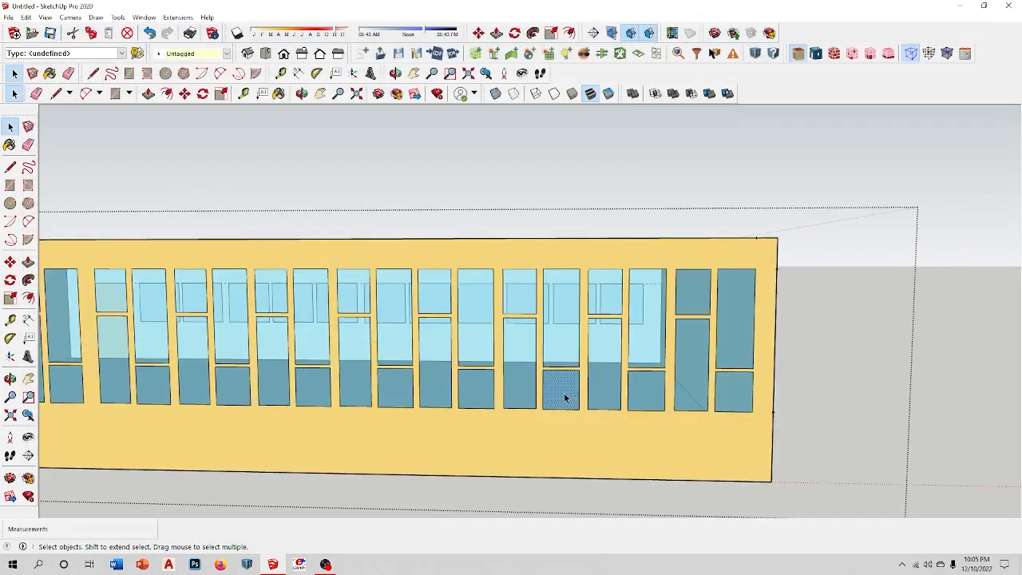
- Set the sub surface type of the short lower pane in the fifth column from the row's end to OperableWindow
left_click(678, 54)
left_click(712, 99)
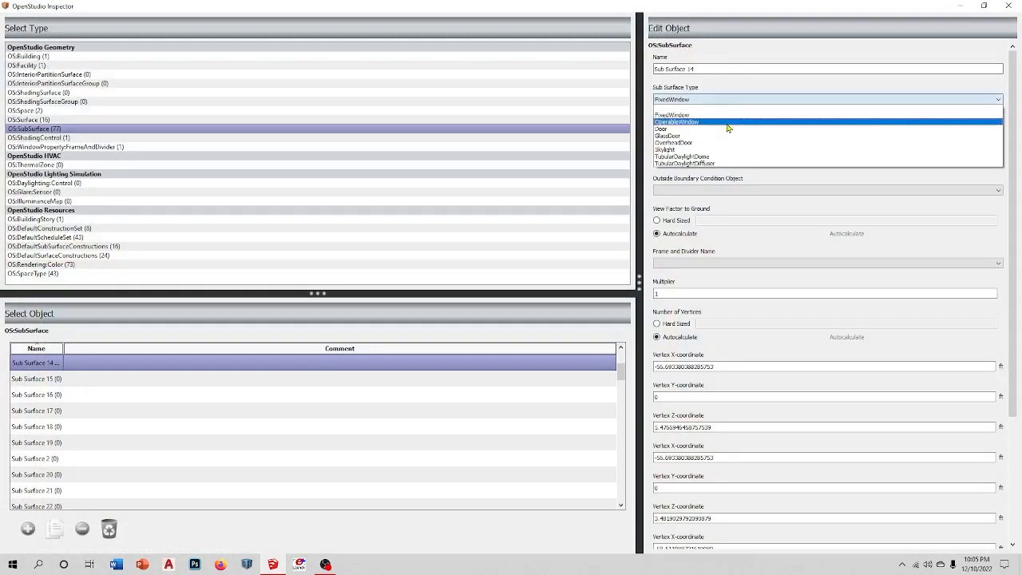
left_click(709, 121)
left_click(1005, 7)
scroll(824, 448, "down", 5)
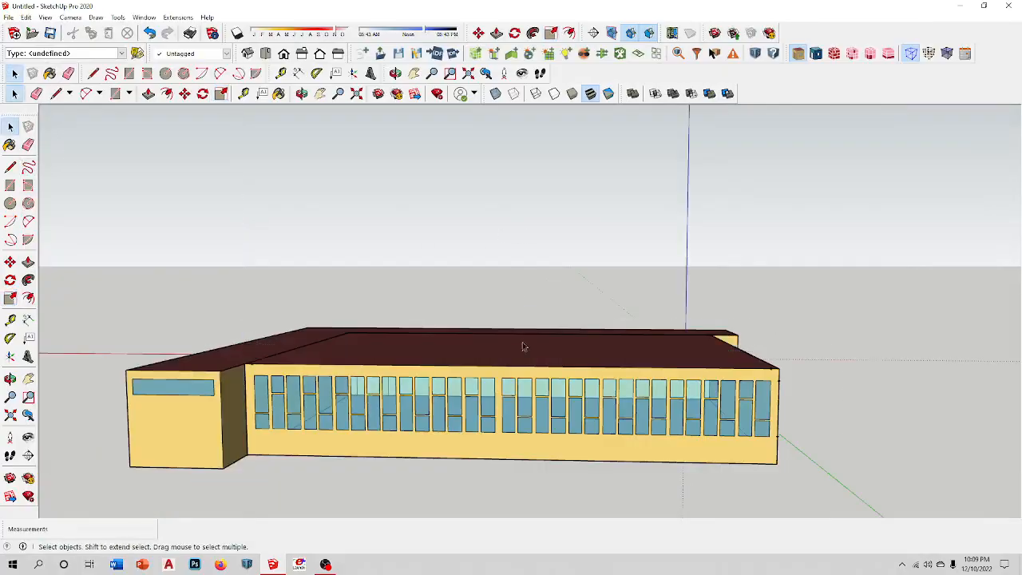
scroll(523, 347, "down", 2)
middle_click_drag(523, 346, 678, 426)
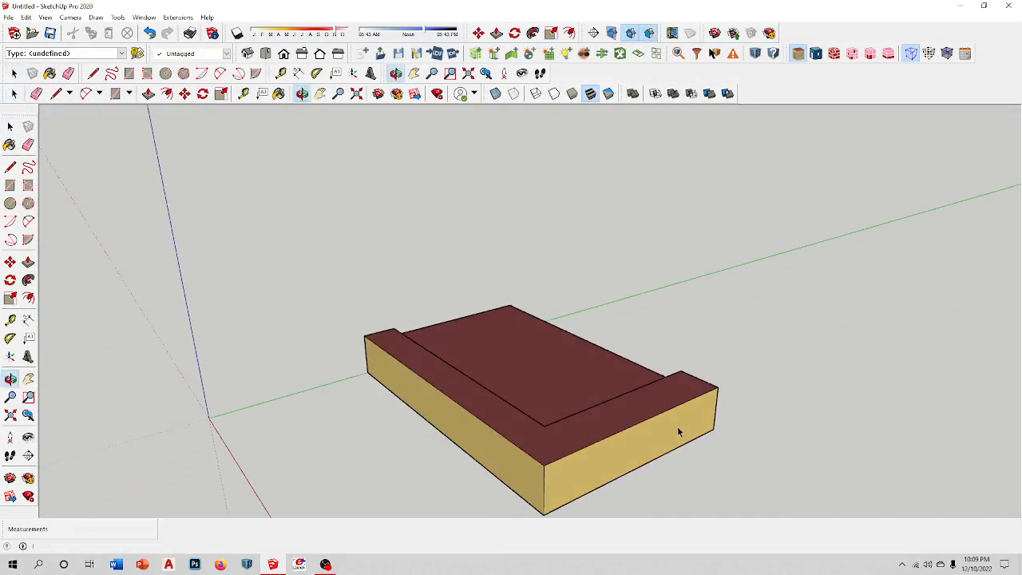
middle_click_drag(596, 428, 651, 344)
key("s")
middle_click_drag(577, 392, 645, 438)
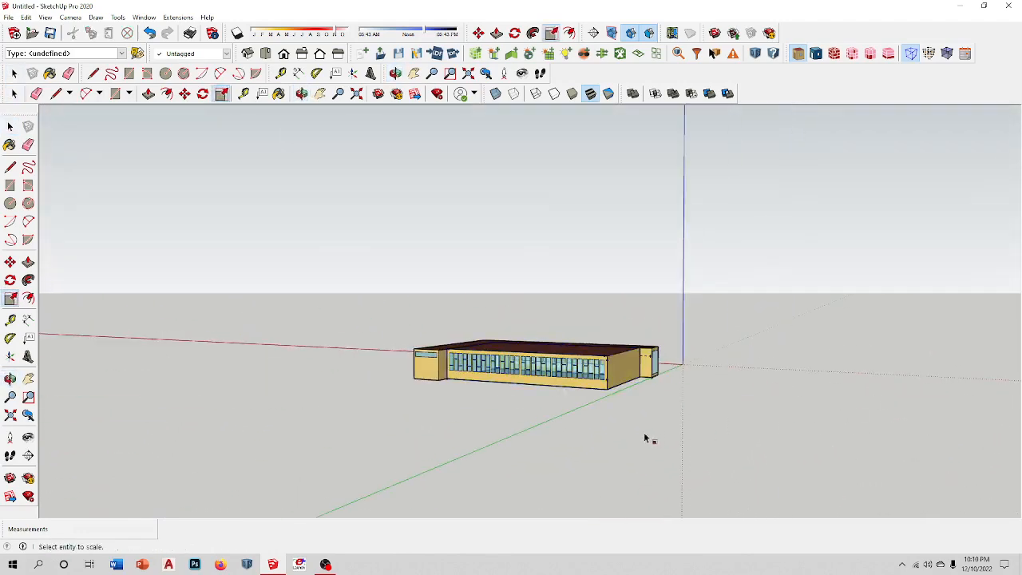